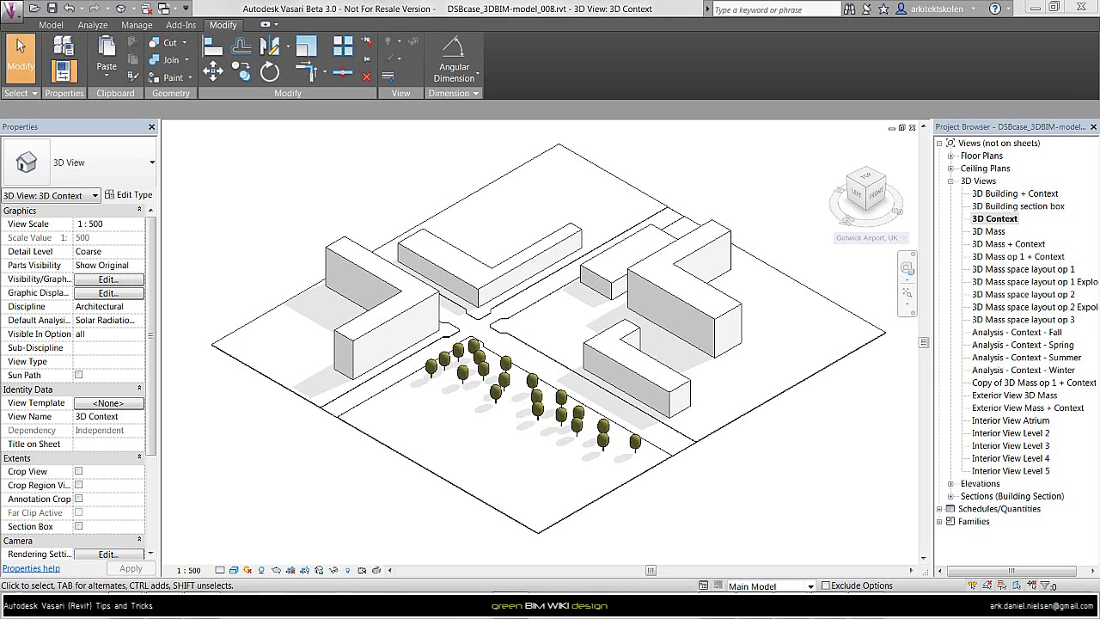
Step: From the site model's 3D Context view, bring up the Design Options manager
left_click(460, 168)
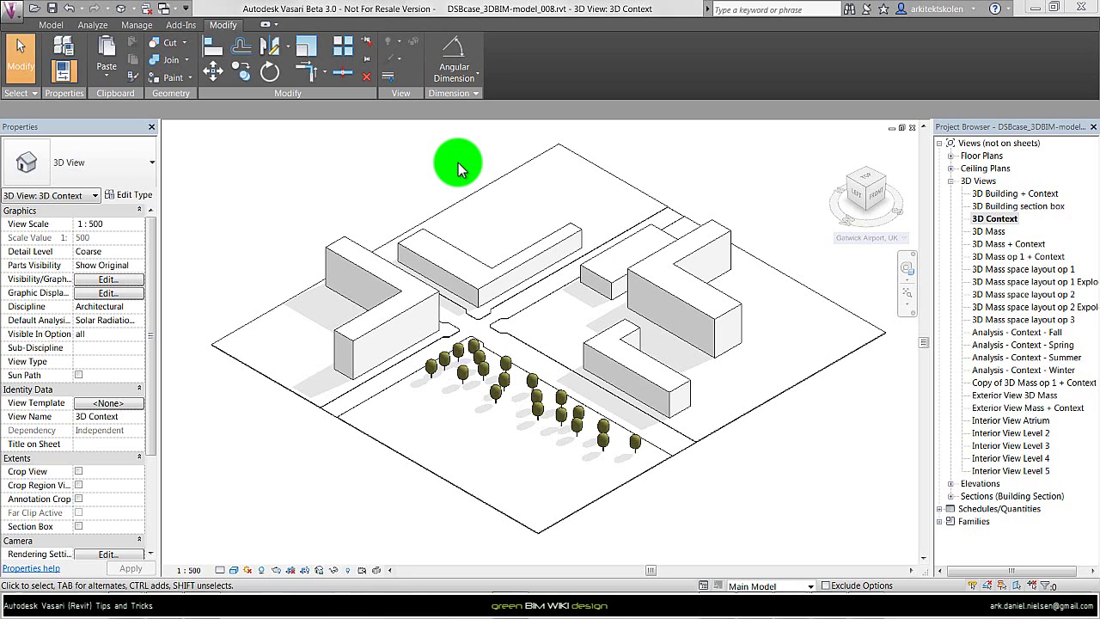
left_click(704, 585)
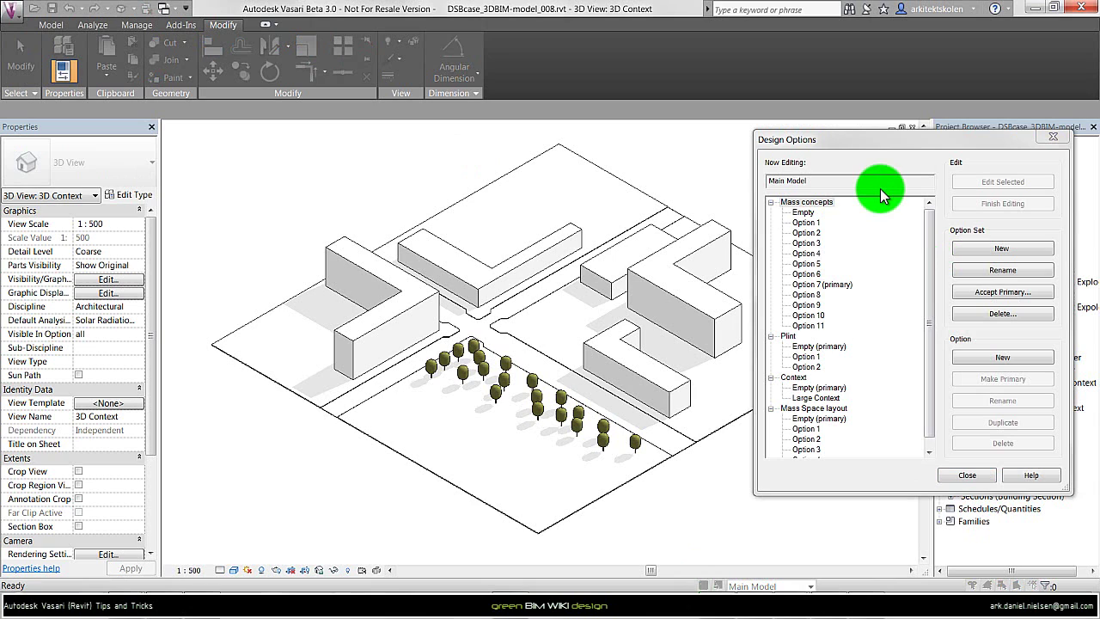
left_click(808, 202)
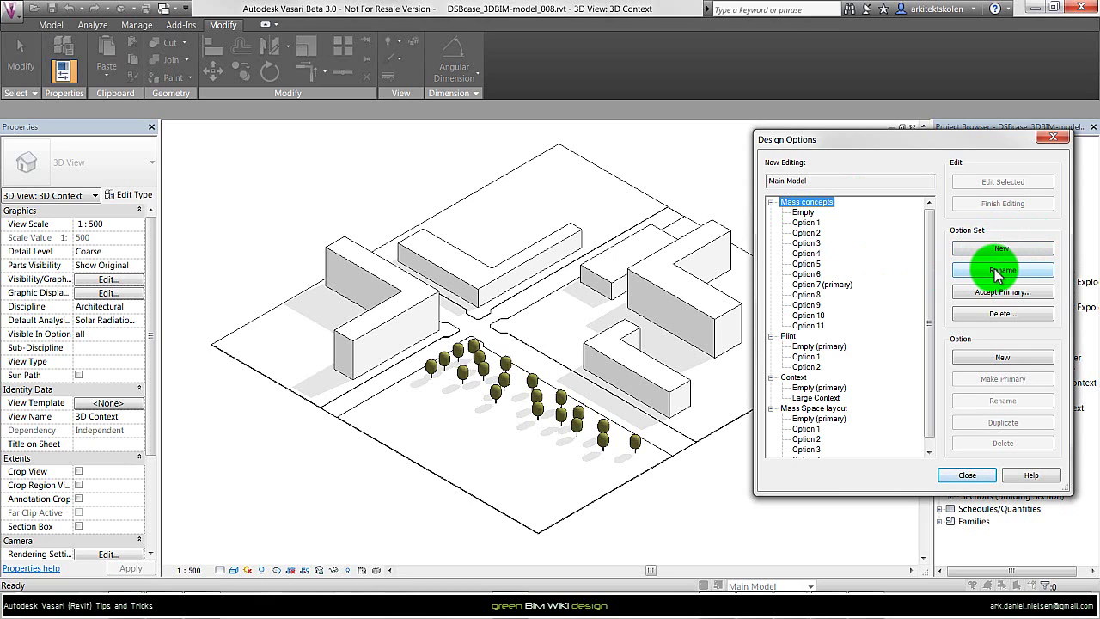
left_click(804, 212)
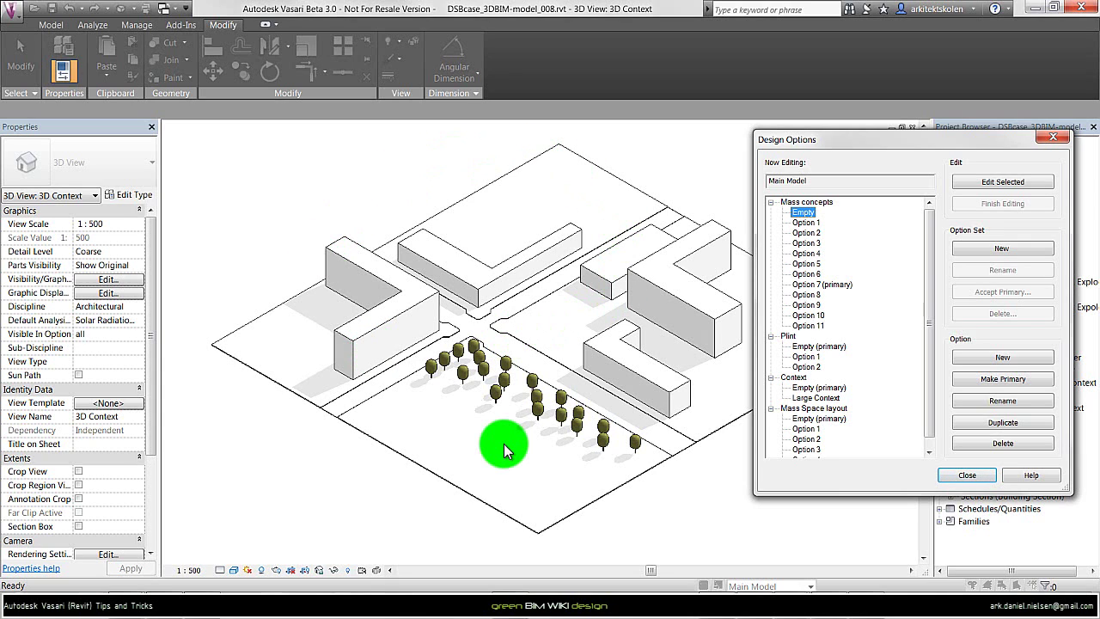
left_click(806, 223)
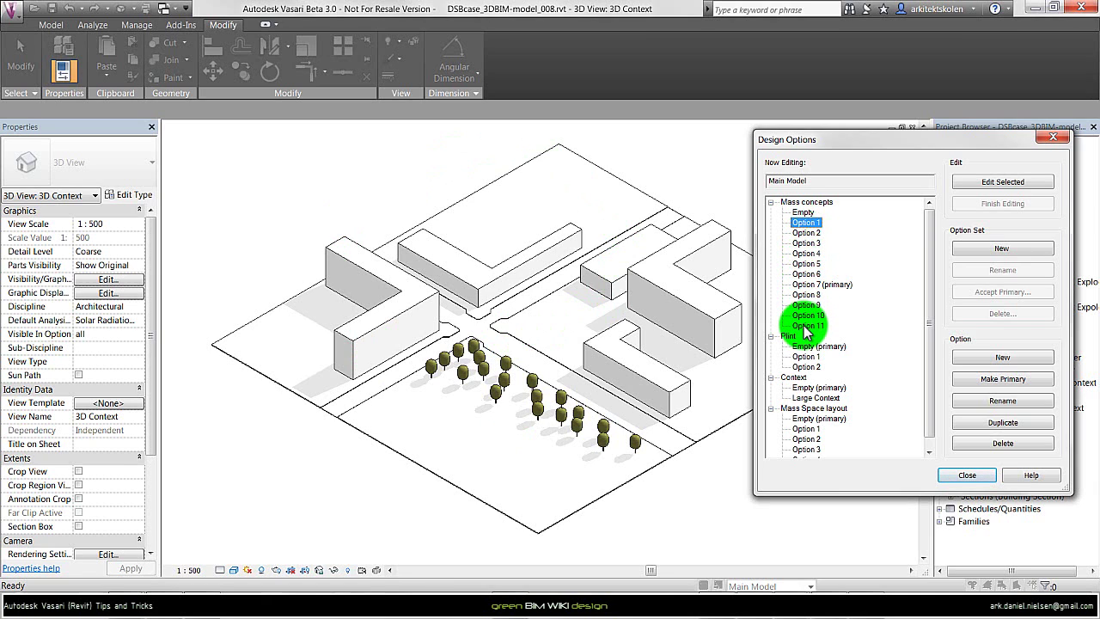
left_click(806, 203)
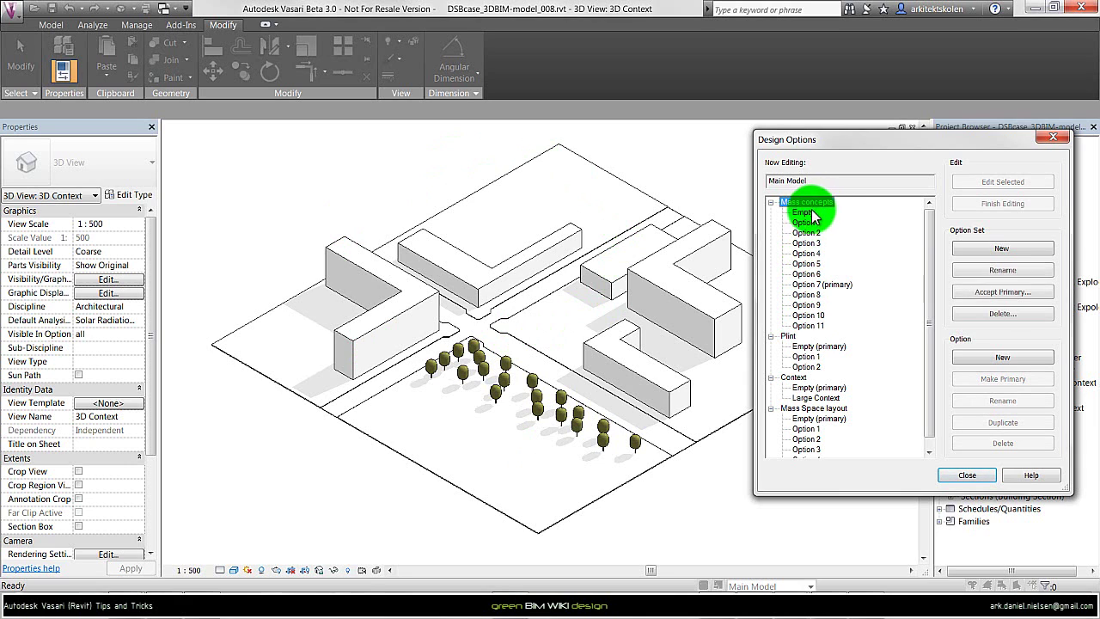
left_click(806, 233)
left_click(806, 223)
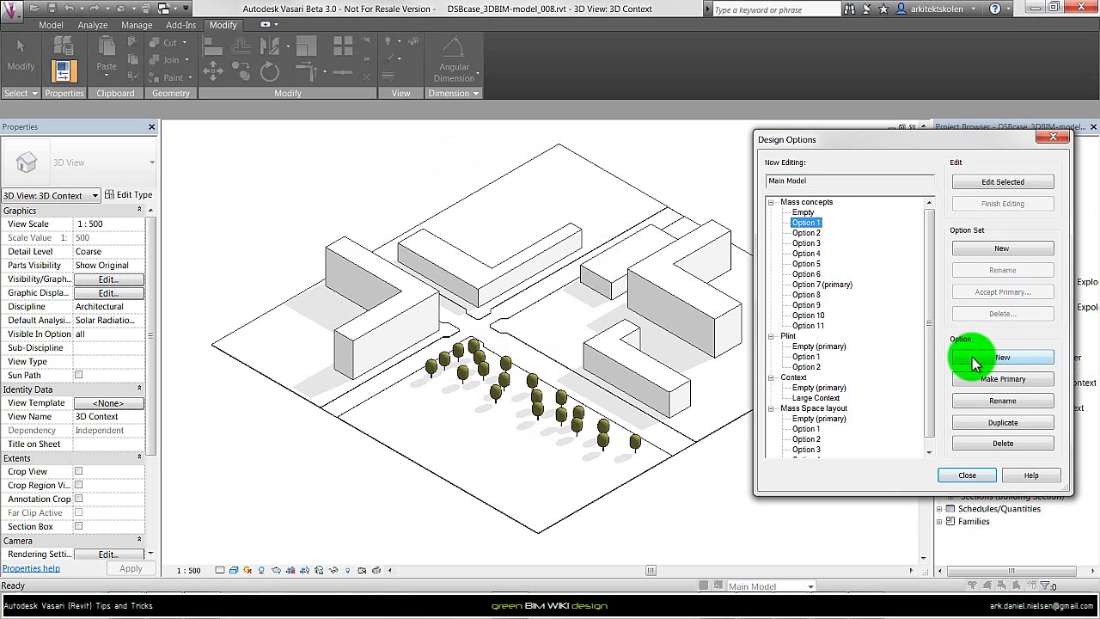
Step: Create Option 12 in Mass concepts from Option 11, then close the Design Options manager
left_click(804, 213)
left_click(812, 223)
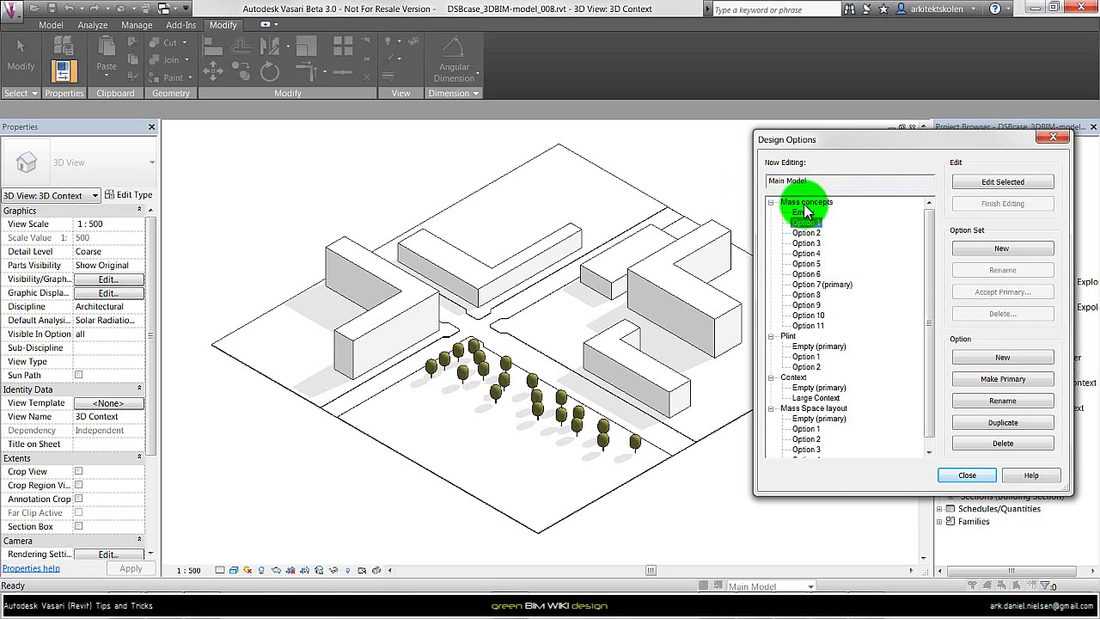
left_click(806, 325)
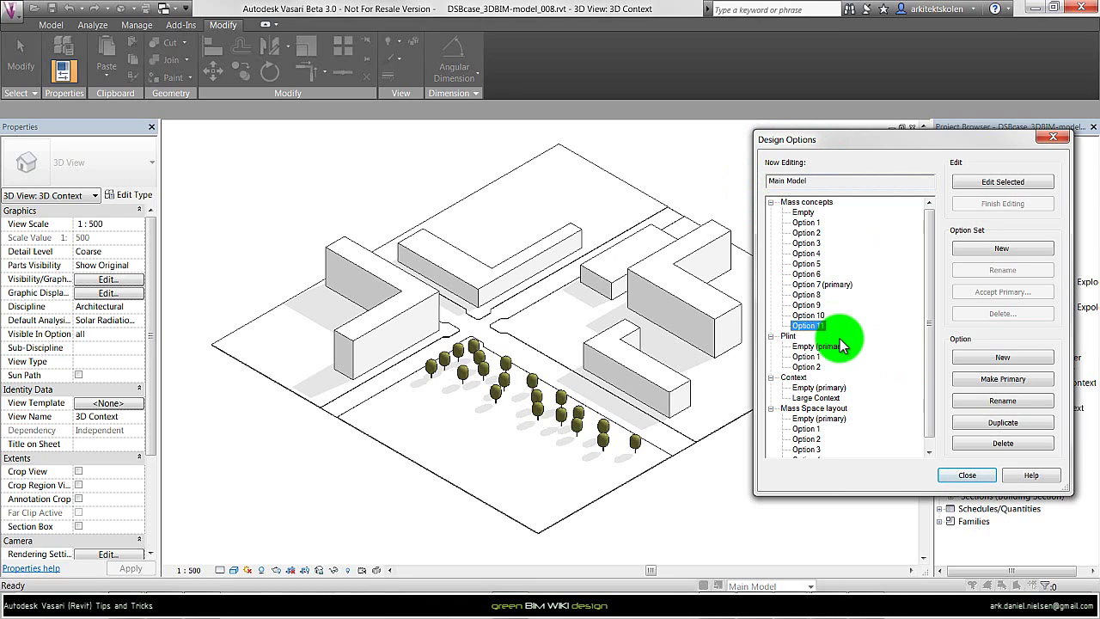
left_click(1002, 357)
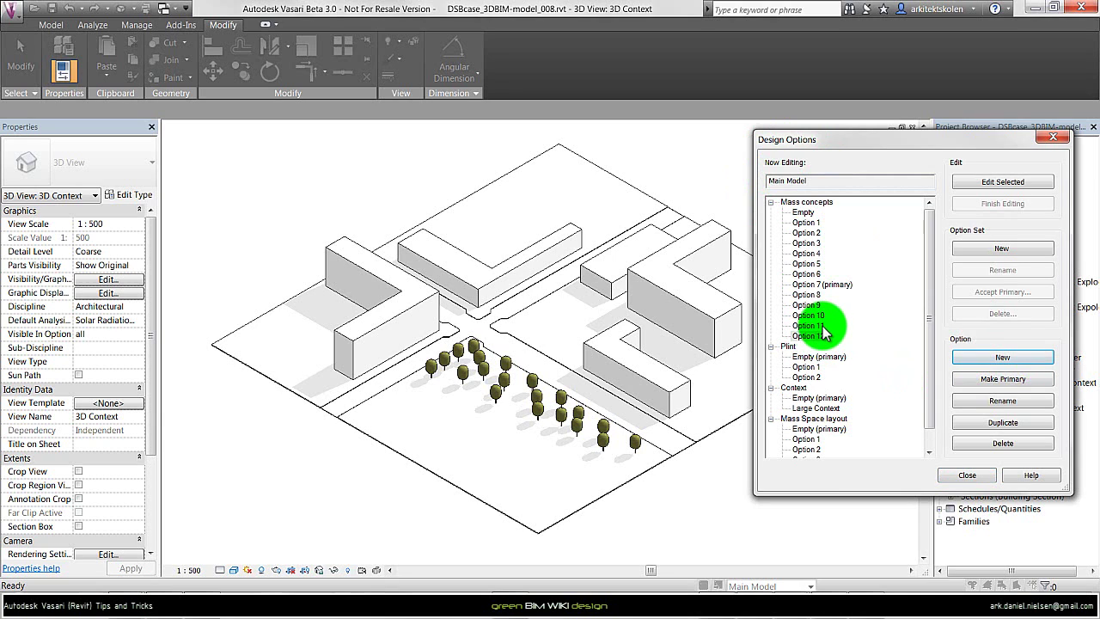
left_click(968, 476)
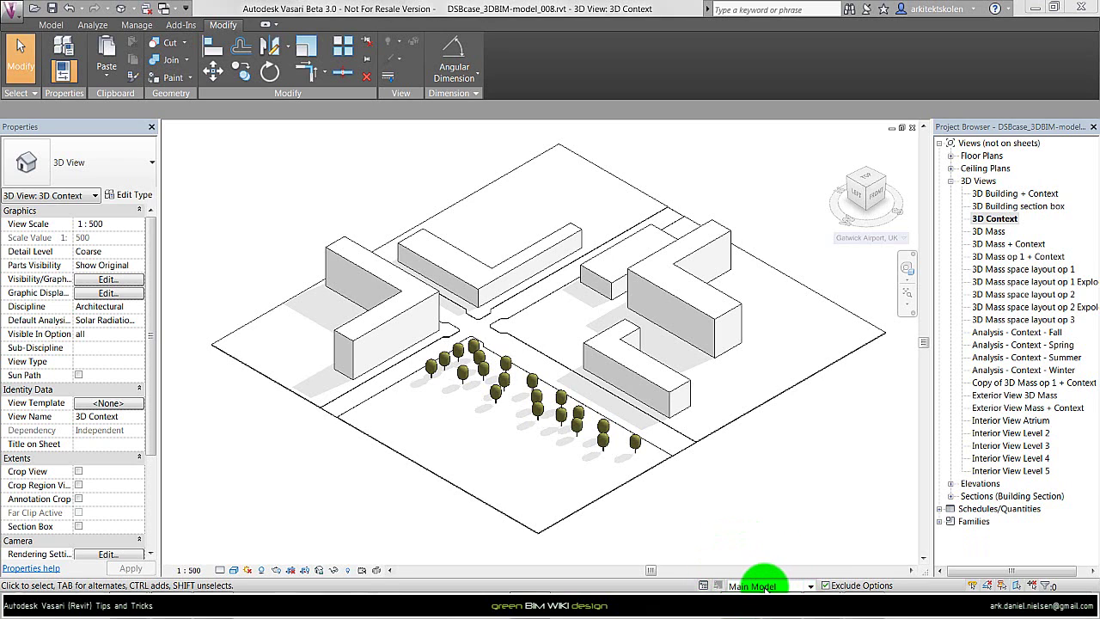
left_click(809, 587)
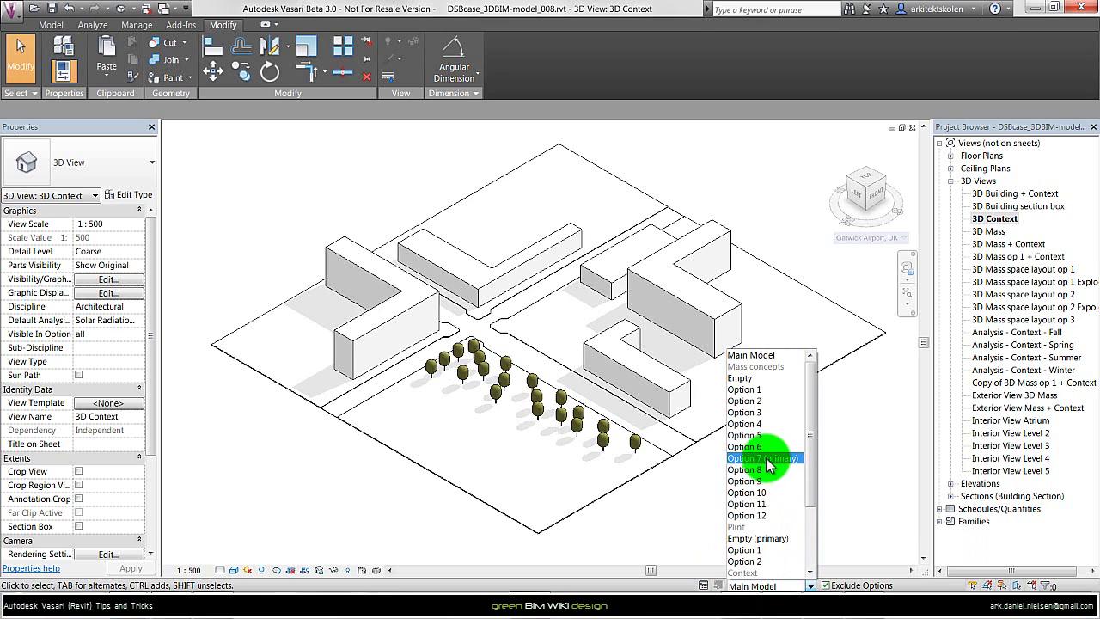
key("Escape")
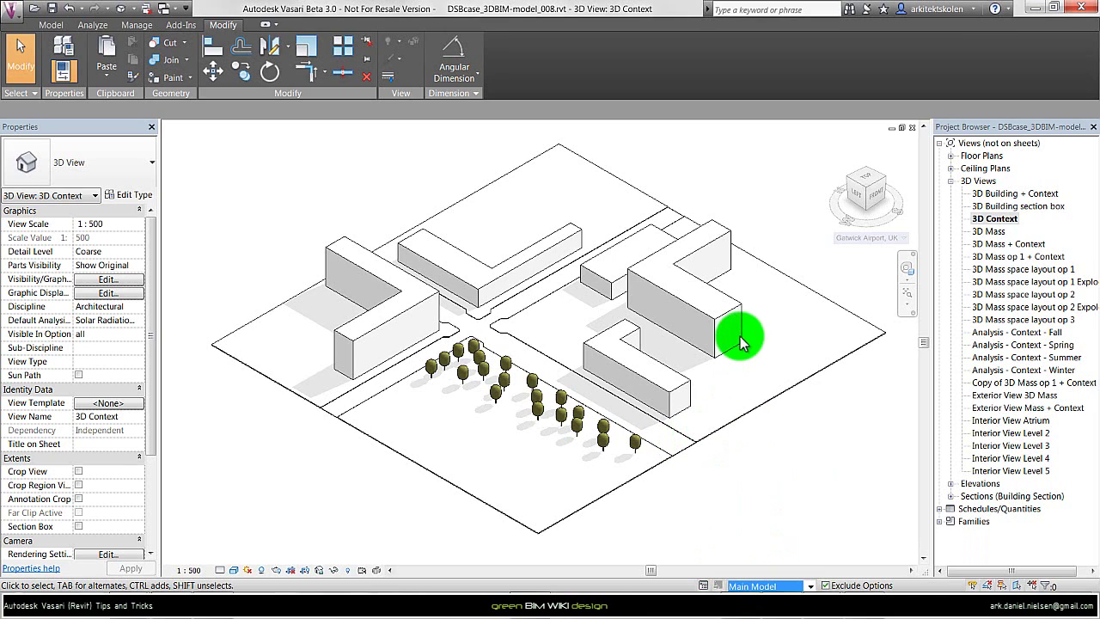
left_click(330, 506)
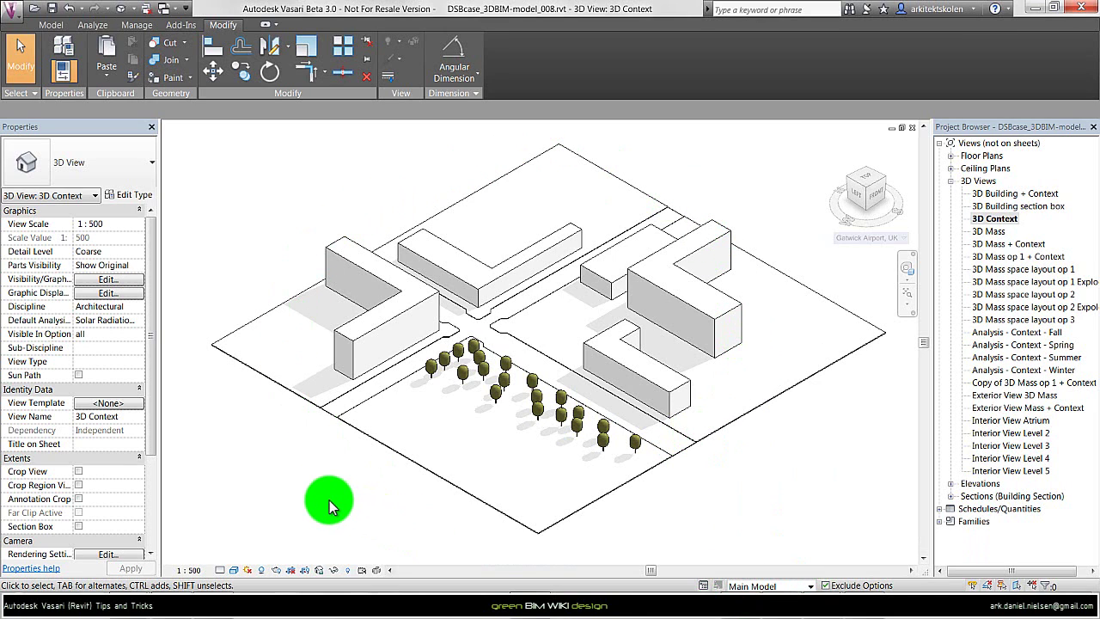
left_click(101, 279)
left_click(609, 155)
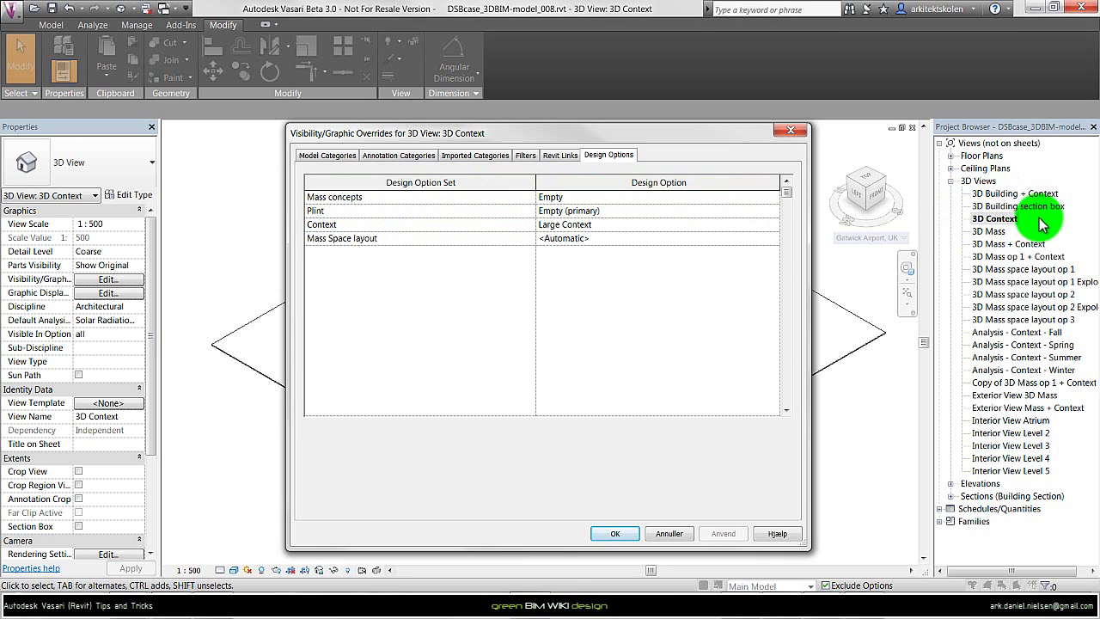
key("Return")
left_click(1009, 244)
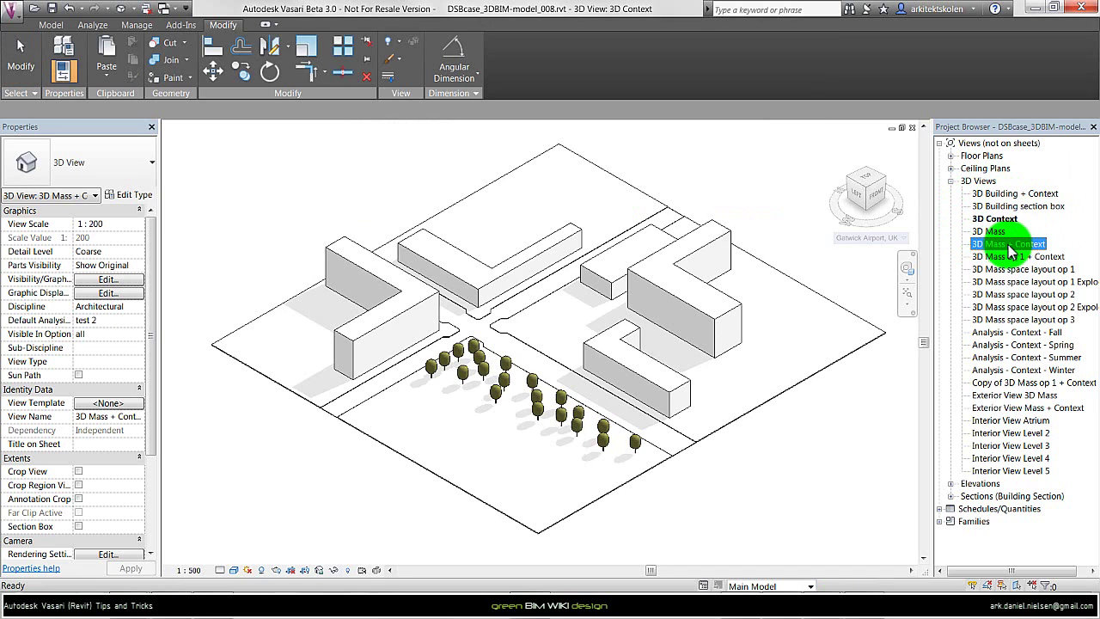
Step: Open the 3D Mass + Context view, review its Design Options visibility, and cancel without changes
double_click(1010, 245)
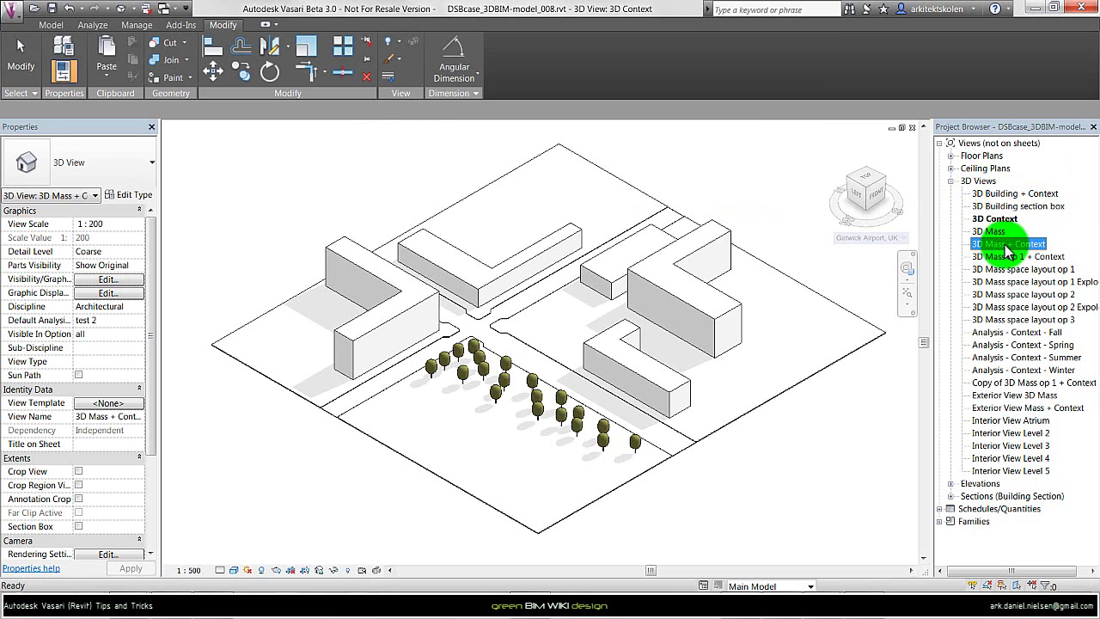
scroll(507, 498, "up", 2)
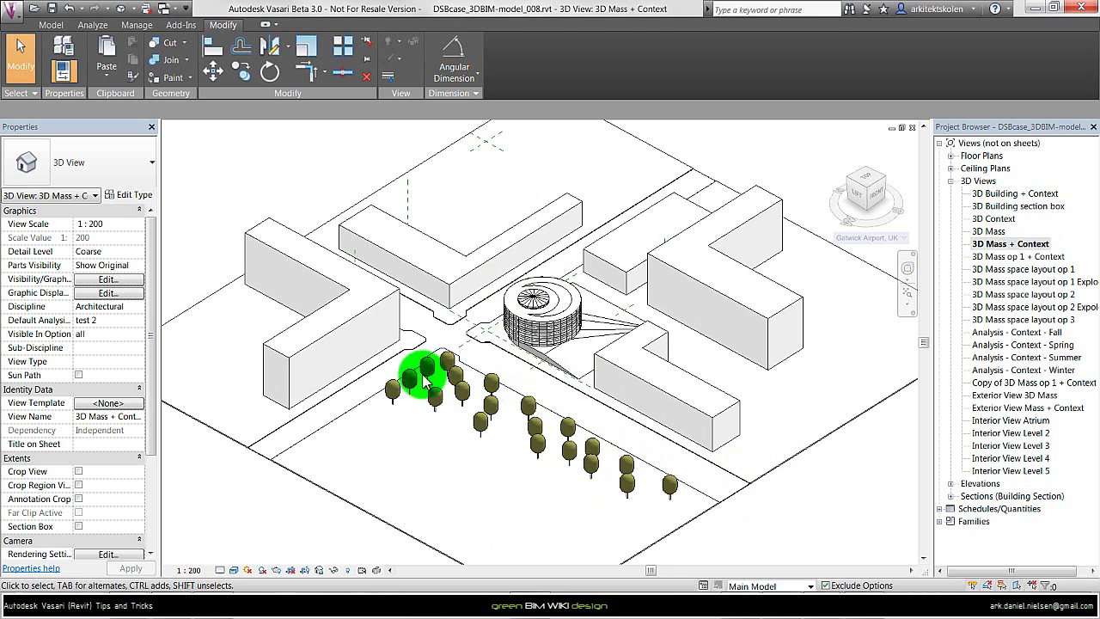
left_click(107, 280)
left_click(610, 155)
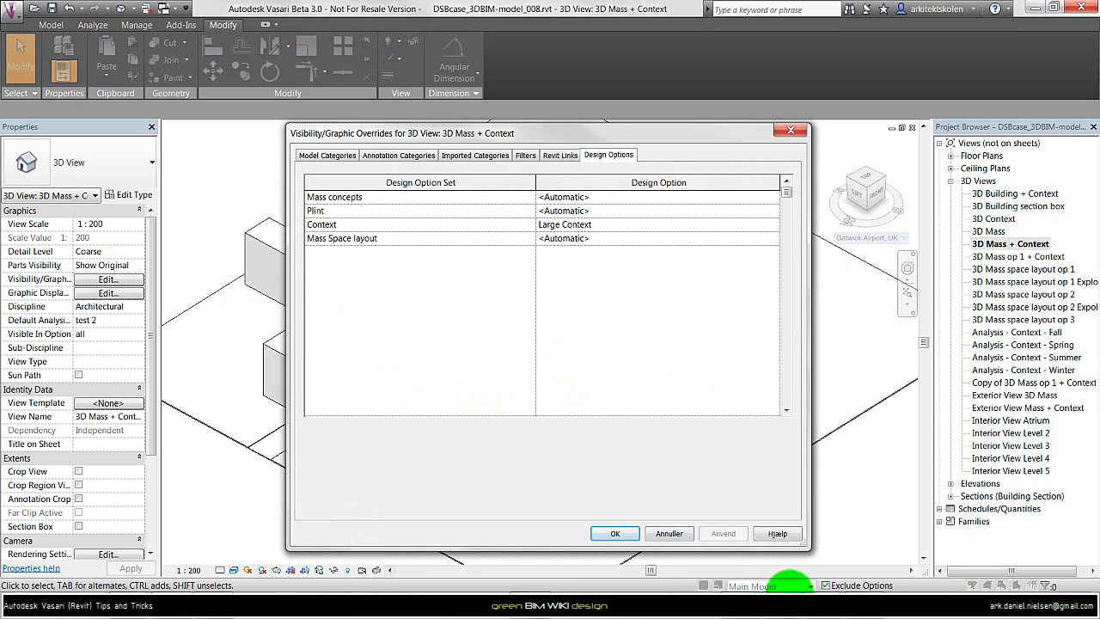
left_click(669, 534)
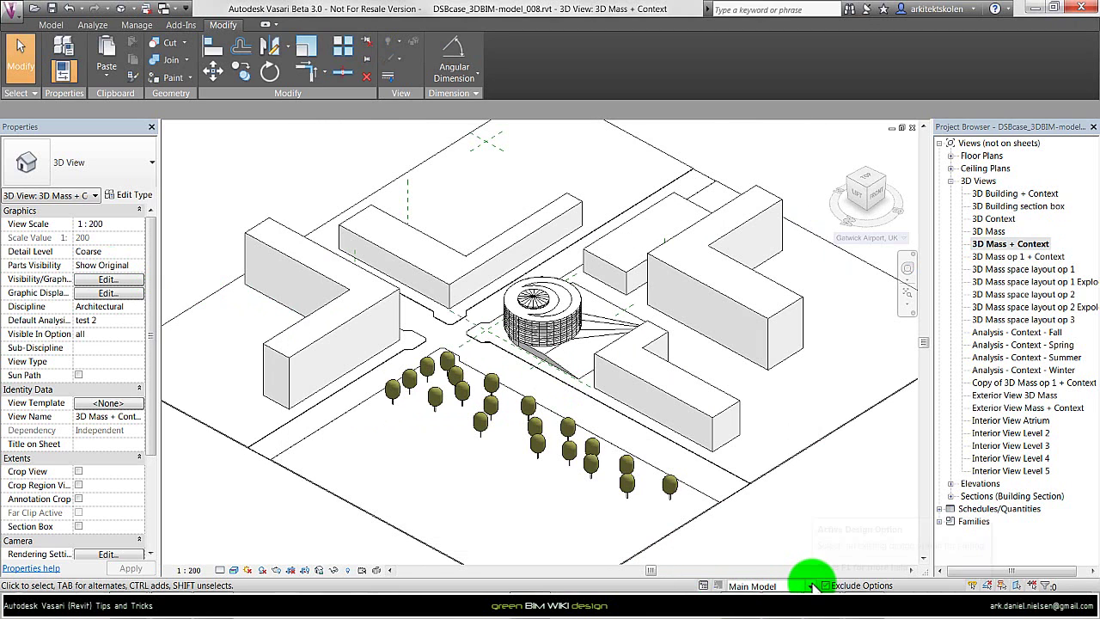
Step: Switch to editing Mass concepts Option 10 and select the surrounding context mass
left_click(810, 586)
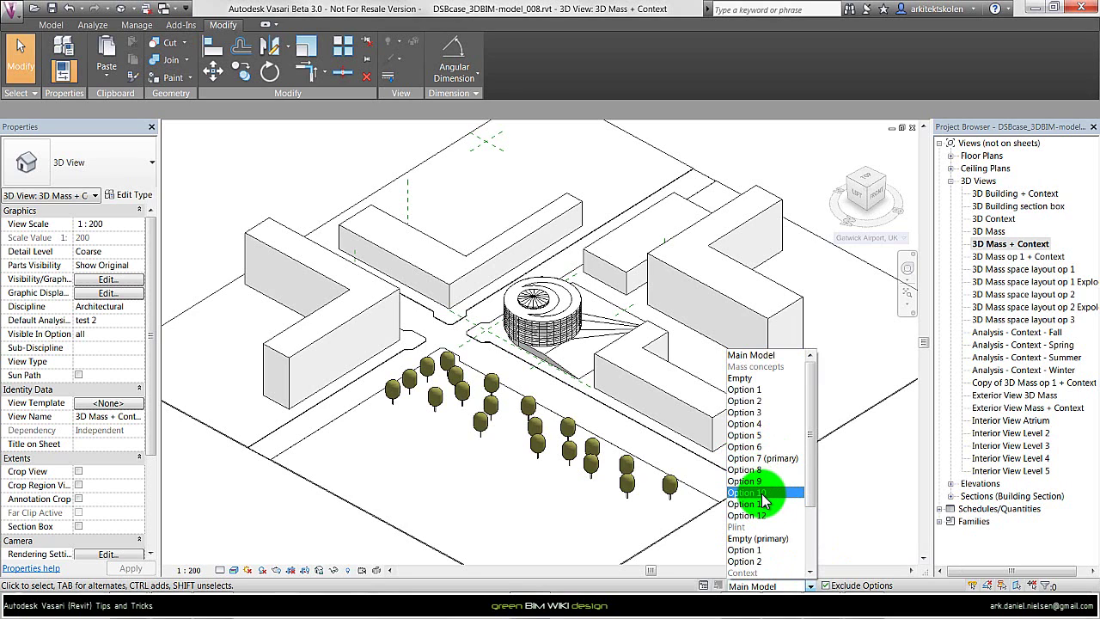
left_click(760, 494)
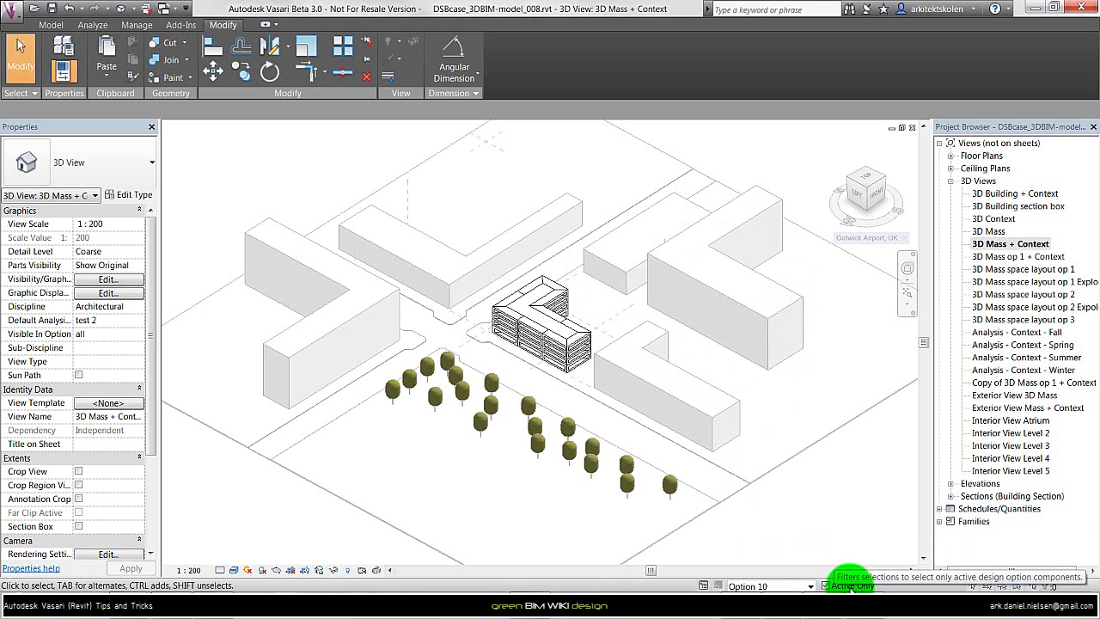
left_click(683, 370)
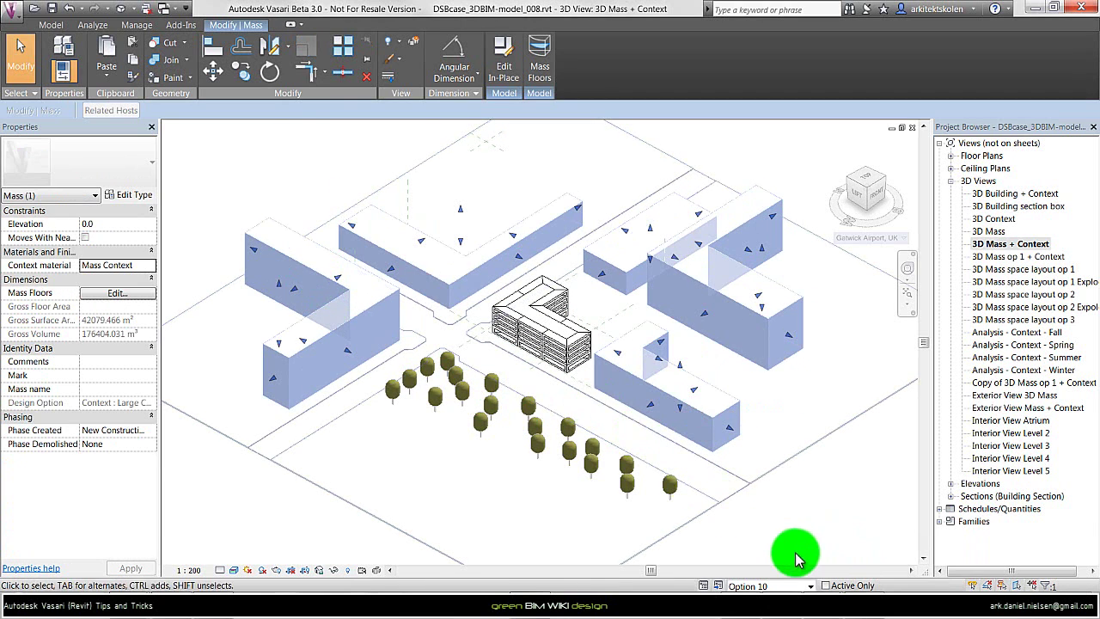
Step: Return to the Main Model and open the Mass Floor Schedule beside the 3D view
left_click(767, 585)
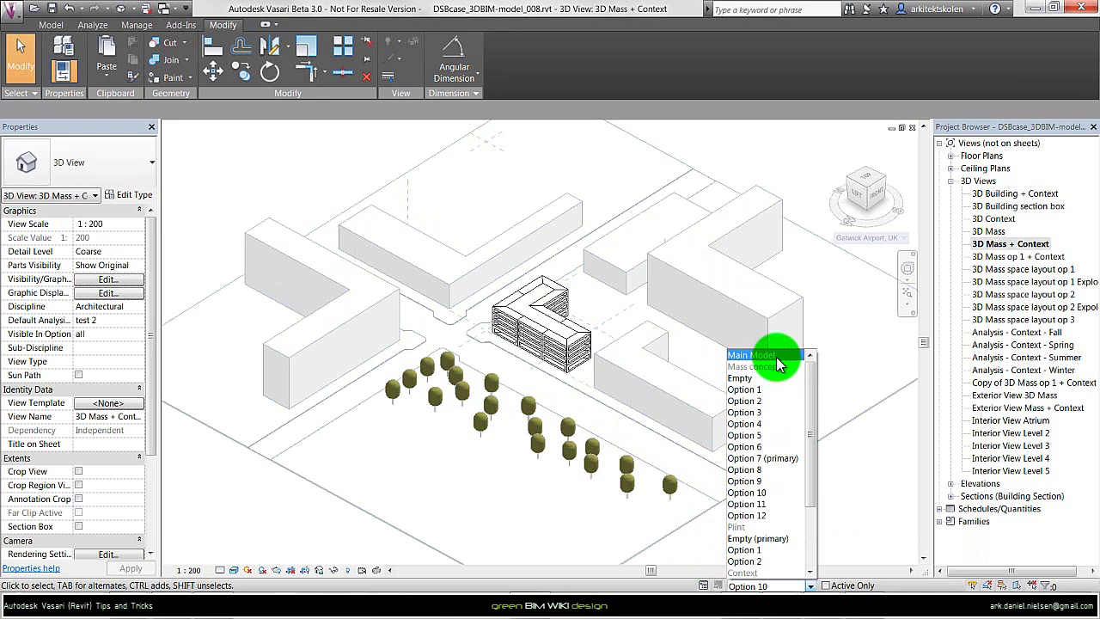
left_click(776, 356)
left_click(803, 585)
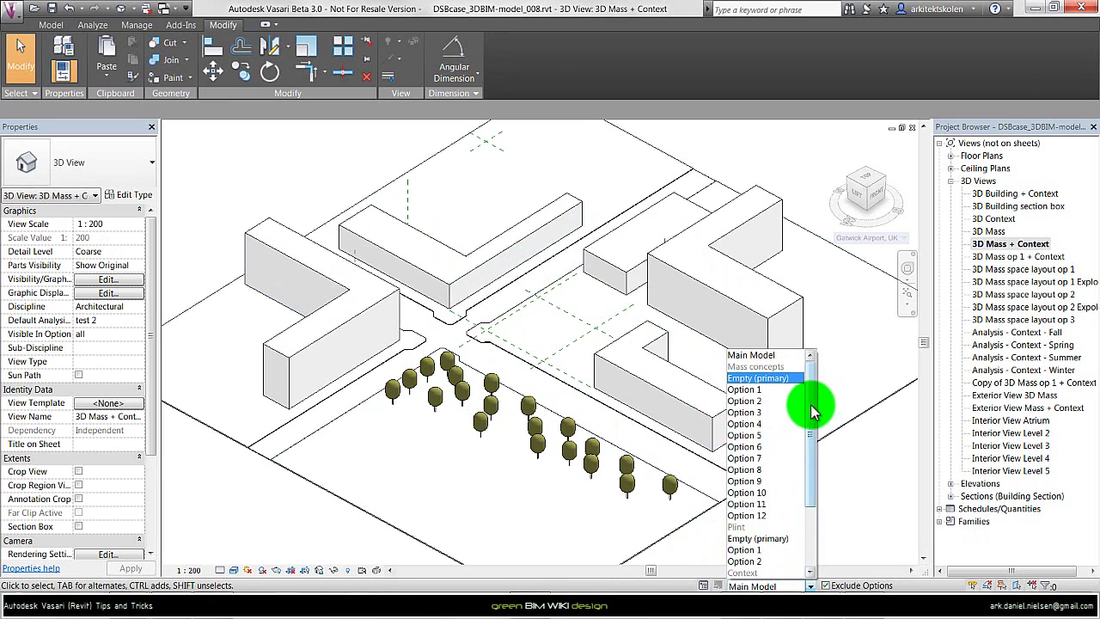
left_click_drag(814, 411, 745, 478)
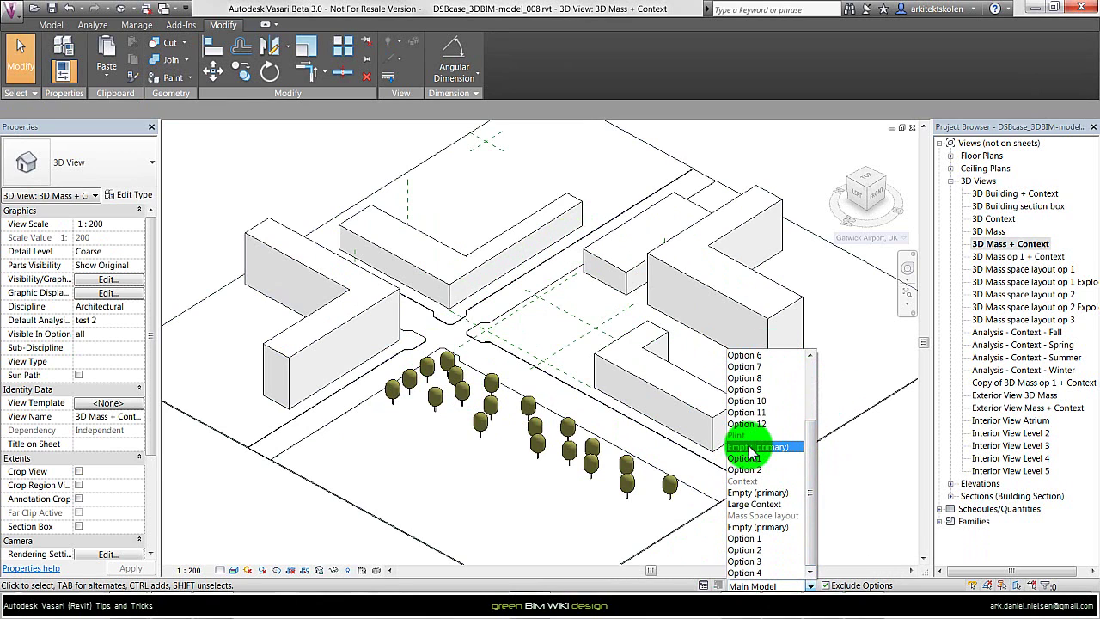
scroll(810, 450, "up", 3)
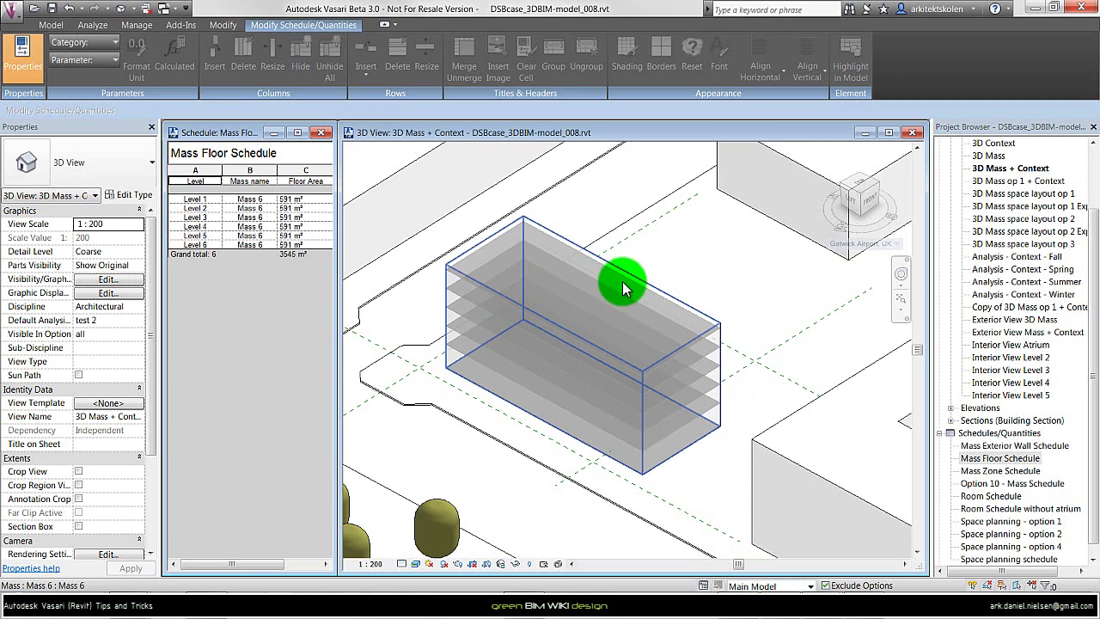
Step: Move the six-level mass box into Mass concepts Option 12 only, removing it from the main model
left_click(717, 297)
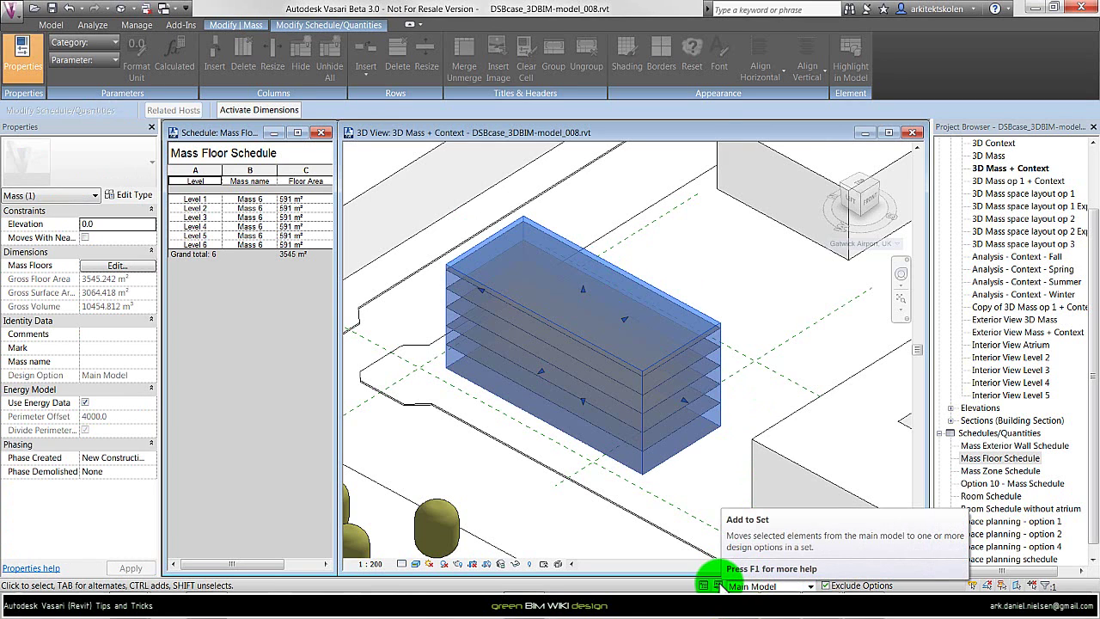
left_click(716, 585)
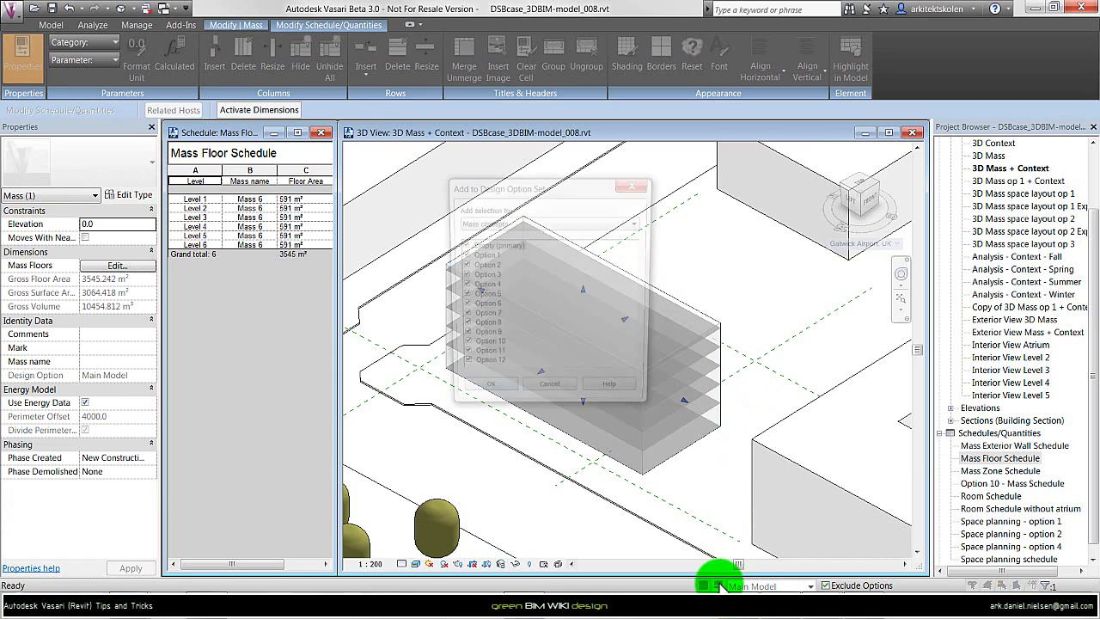
left_click(486, 222)
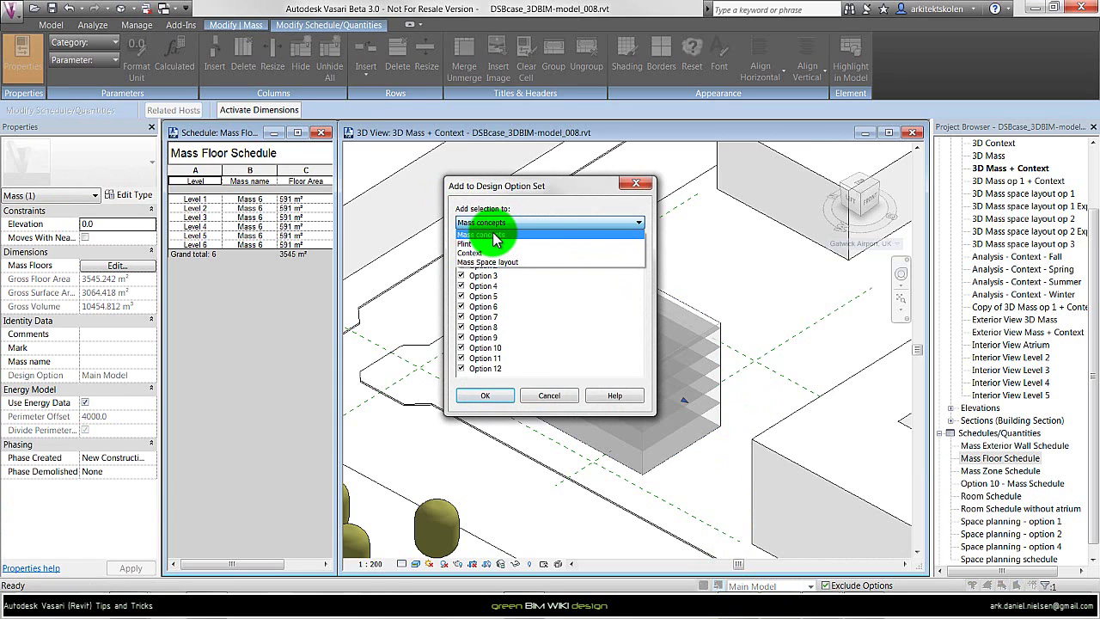
left_click(494, 237)
left_click(482, 247)
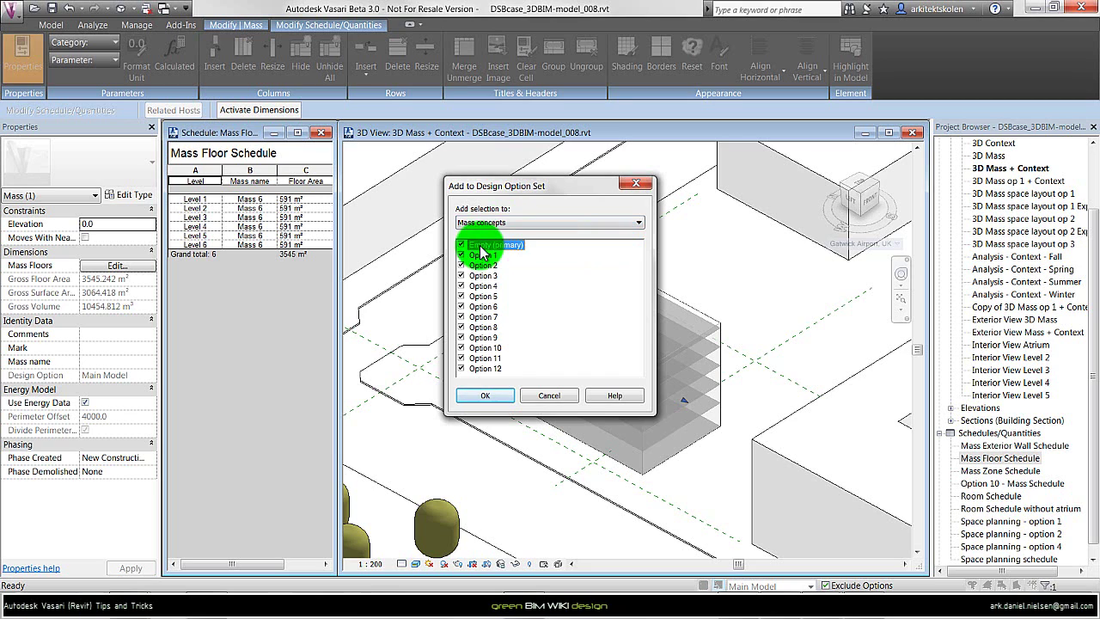
left_click(486, 368, "shift")
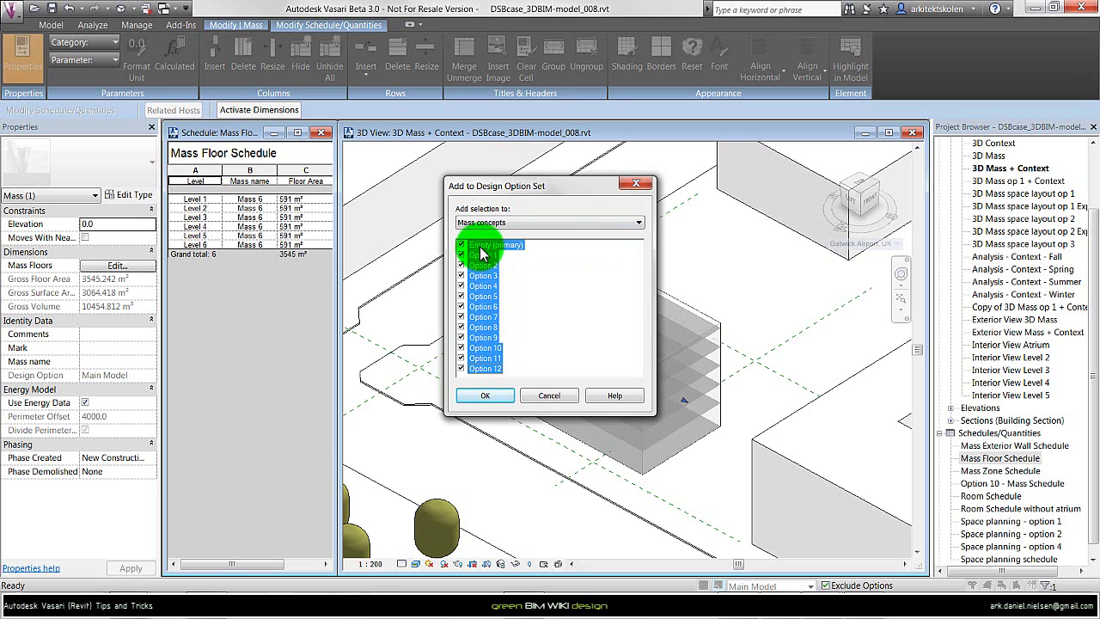
left_click(463, 370)
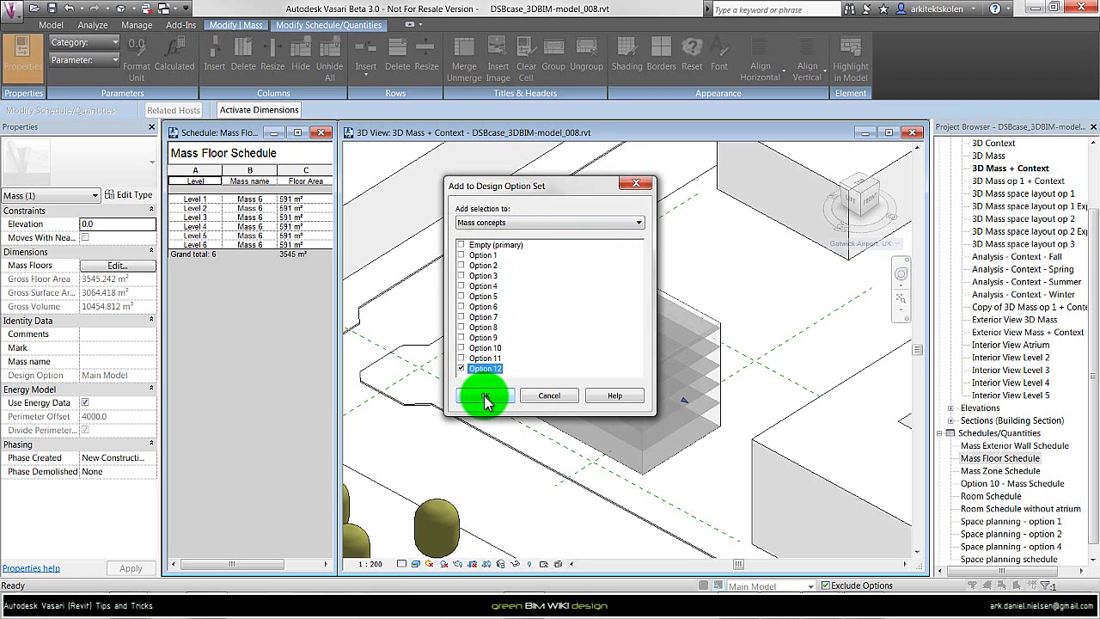
left_click(486, 398)
left_click(777, 585)
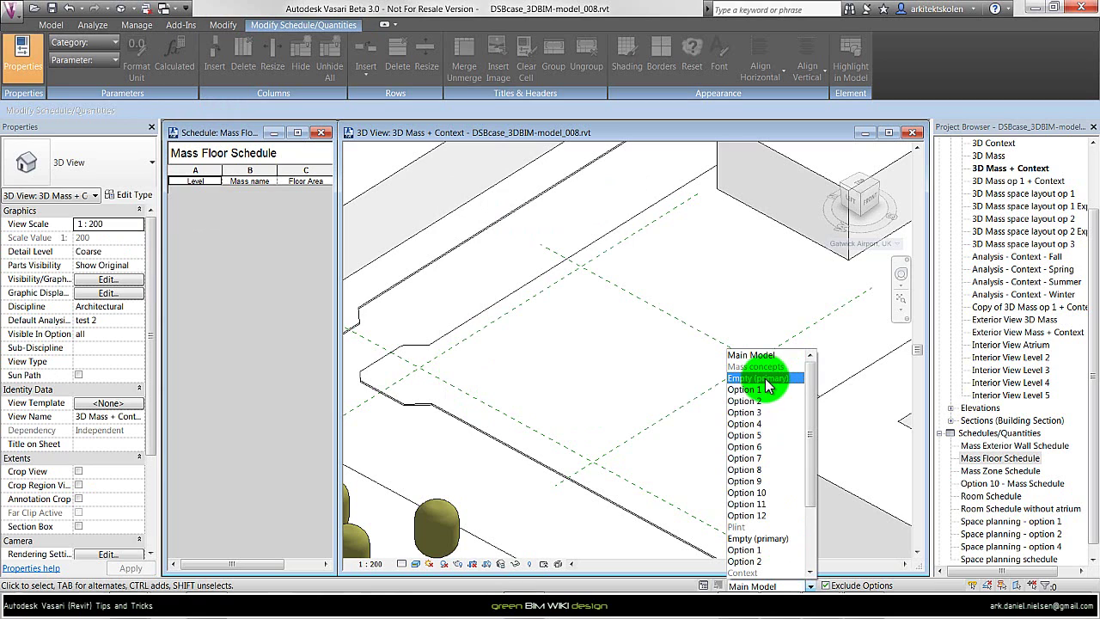
Step: Work in Option 12 and select its mass, showing six 591 m² floors totalling 3545 m²
left_click(750, 516)
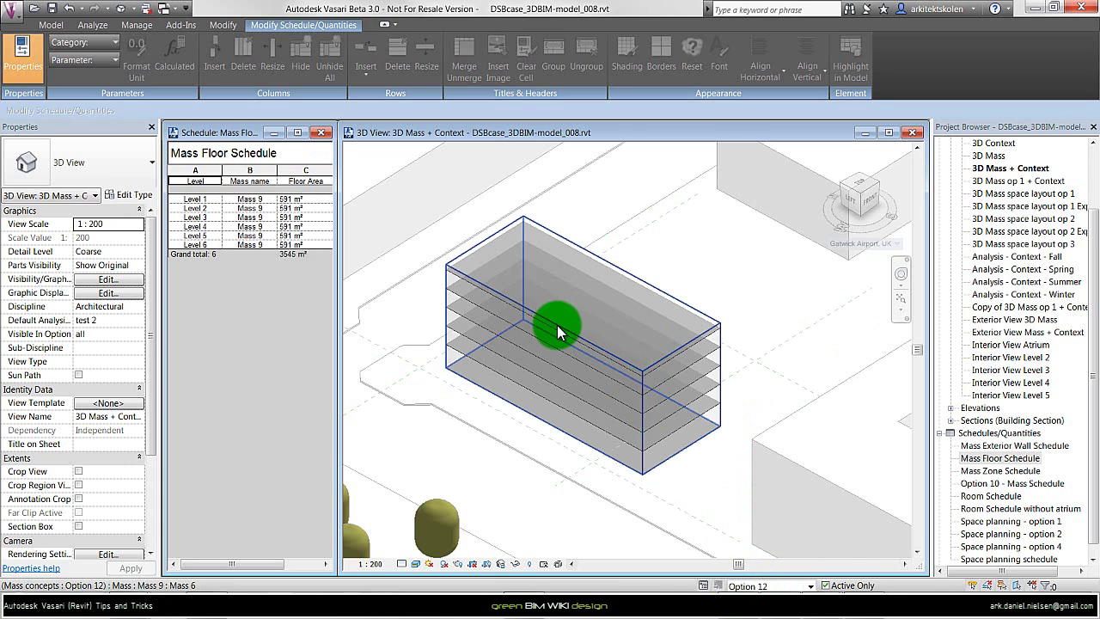
left_click(602, 296)
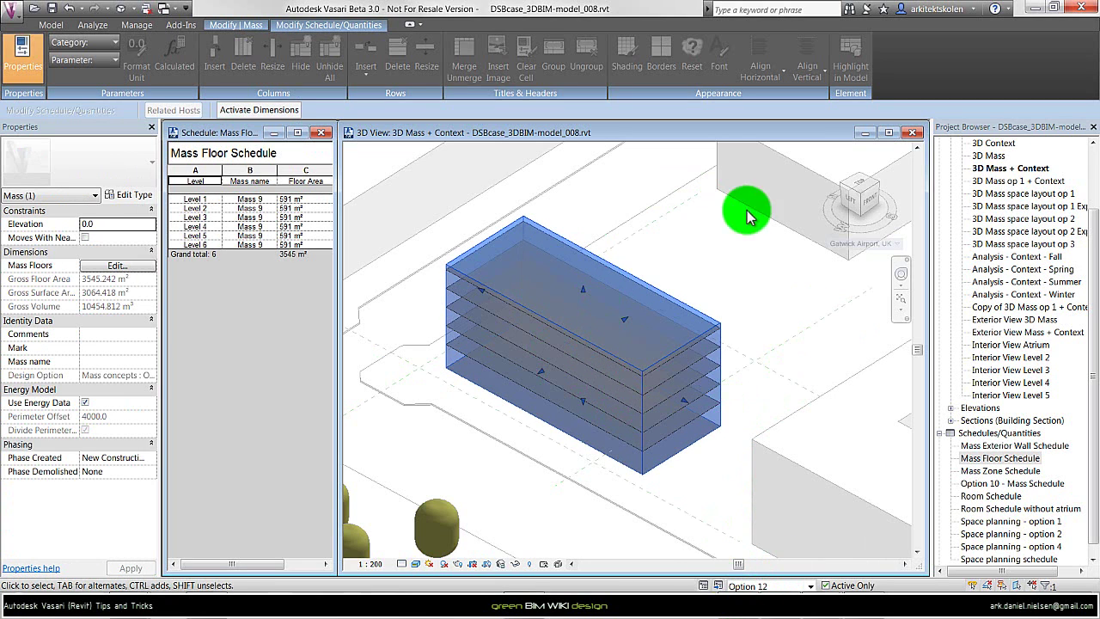
left_click(784, 407)
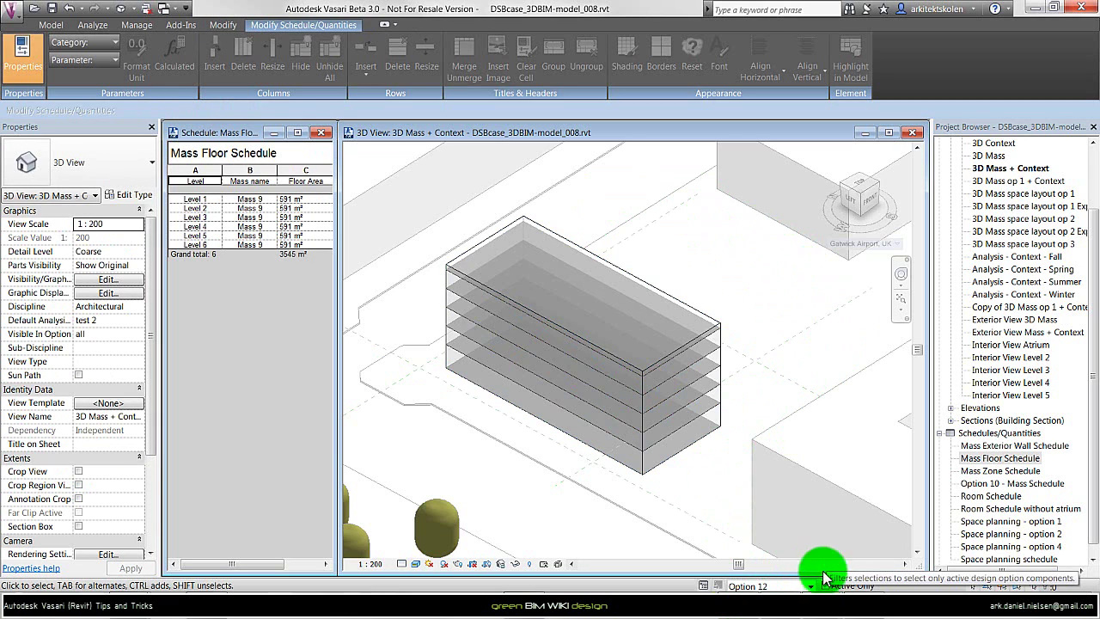
left_click(724, 394)
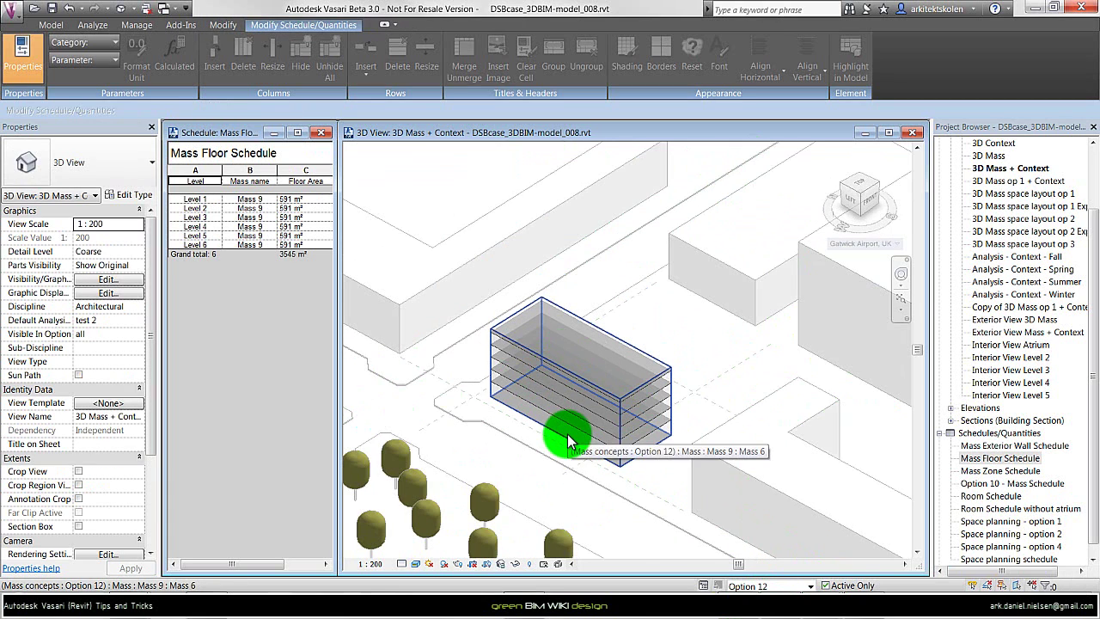
left_click(626, 411)
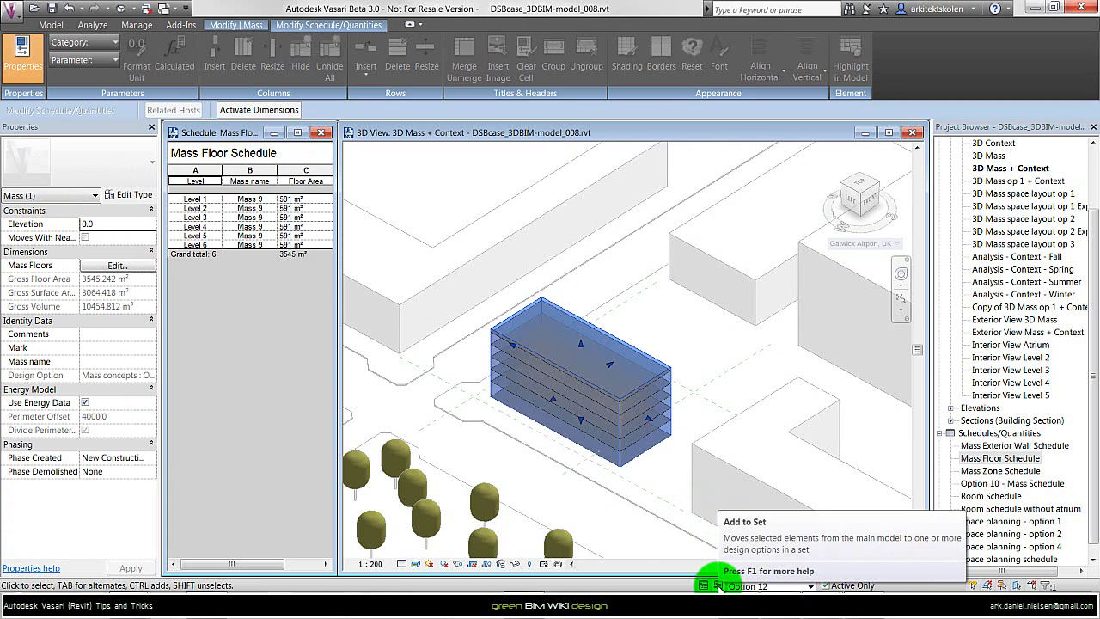
left_click(716, 583)
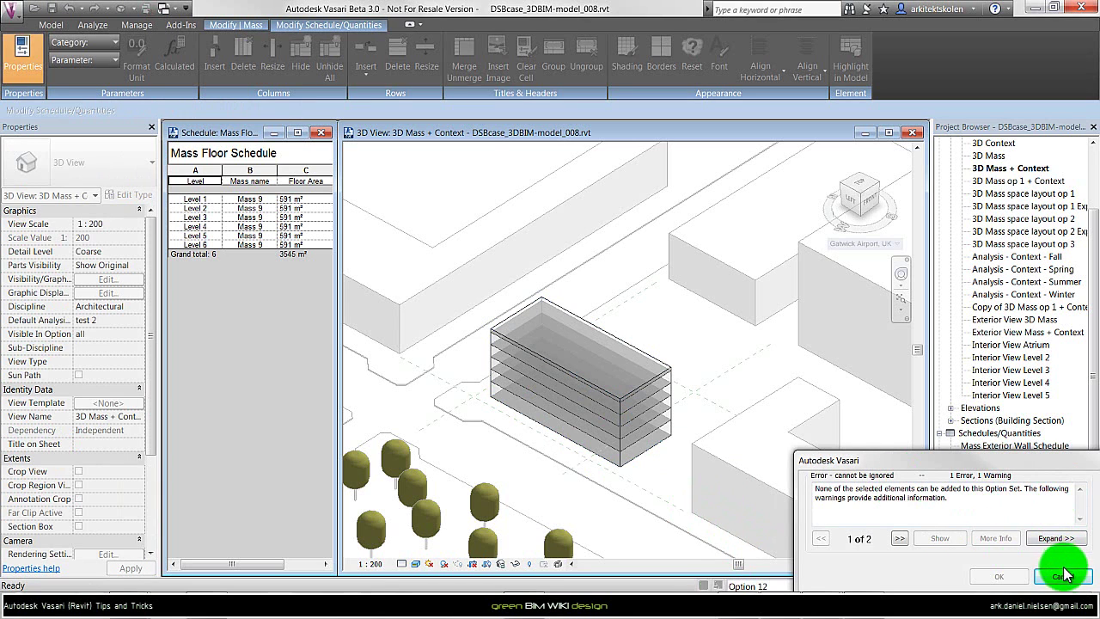
left_click(1063, 577)
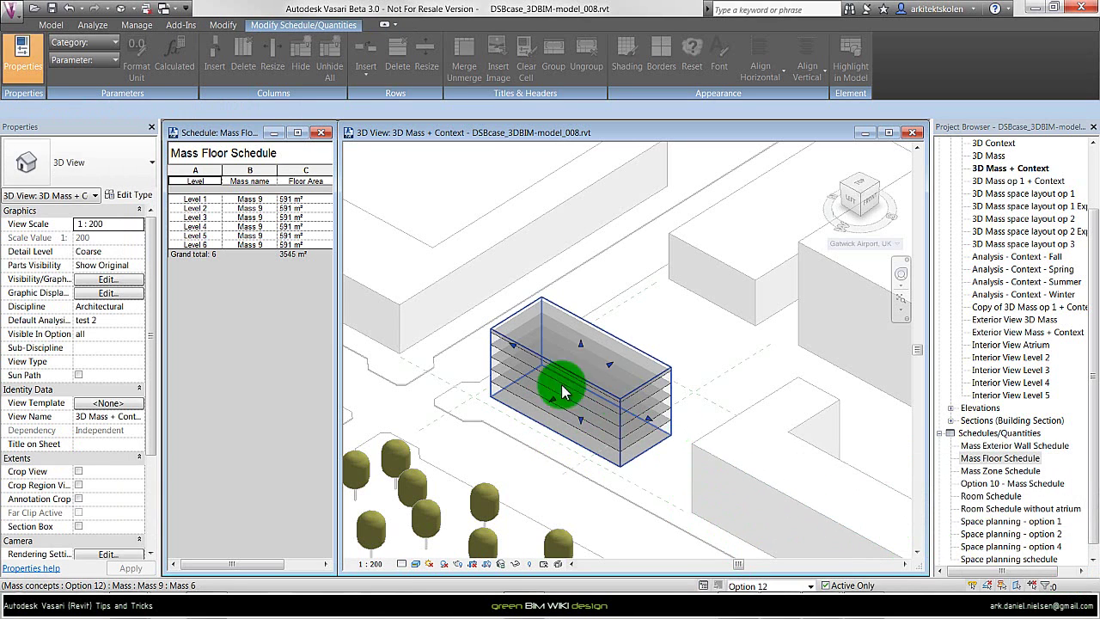
left_click(636, 388)
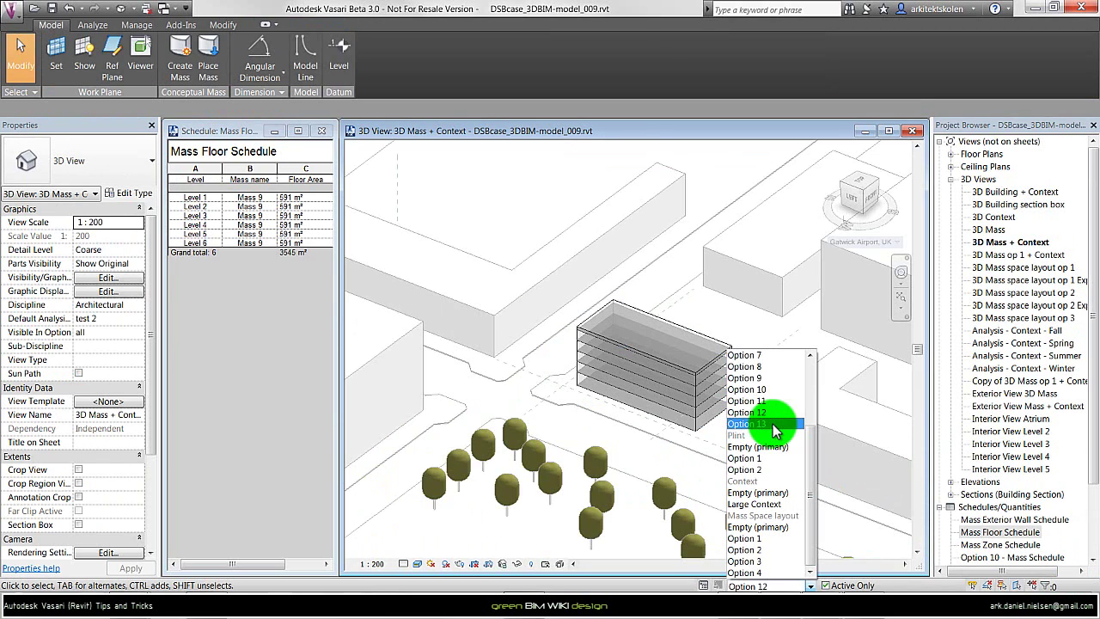
Step: In Option 13, paste the mass Aligned to Same Place and drag it on the site
left_click(757, 424)
left_click(221, 26)
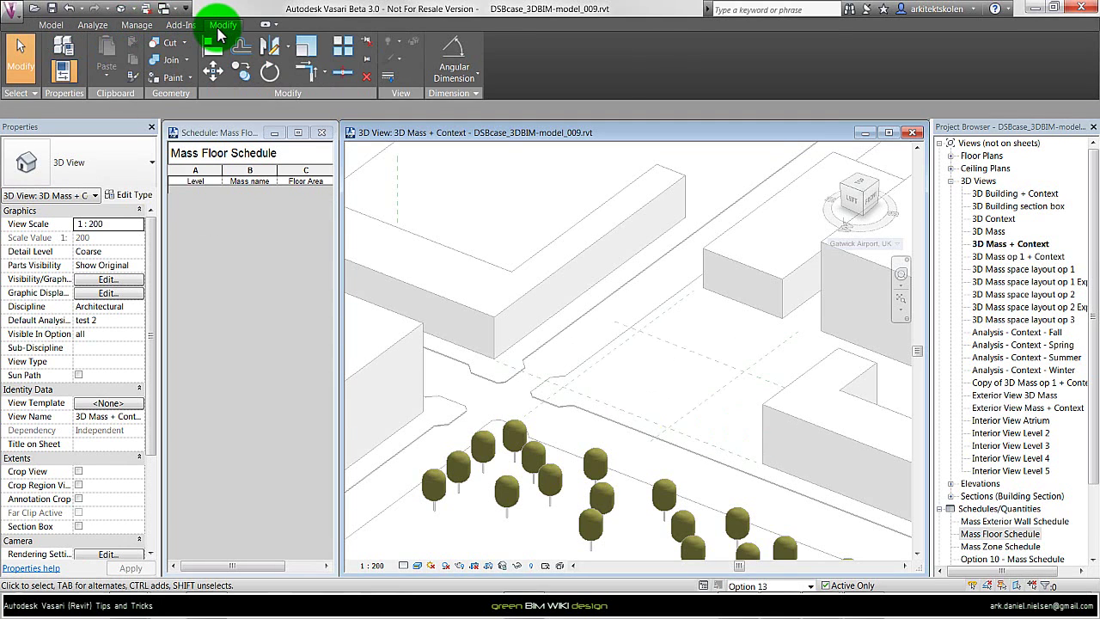
left_click(106, 62)
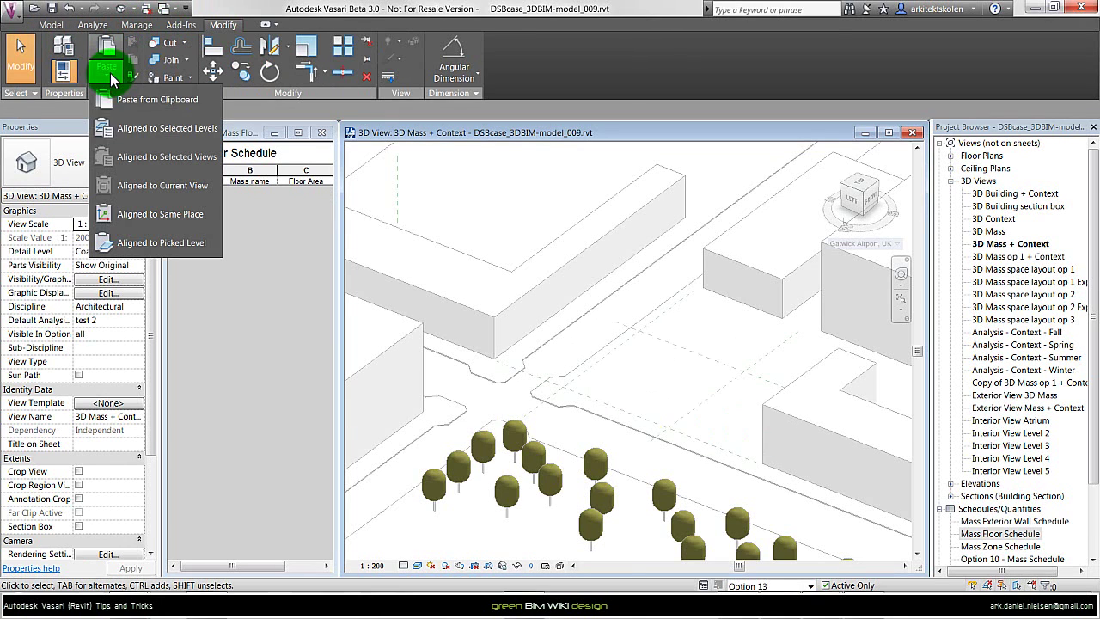
left_click(159, 221)
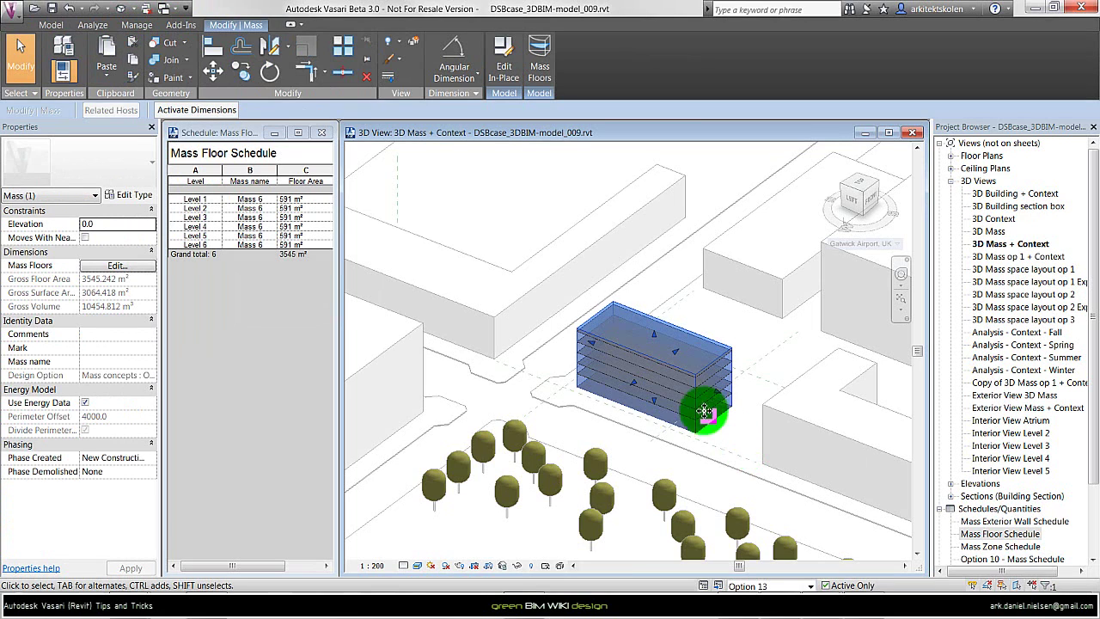
left_click_drag(697, 319, 672, 199)
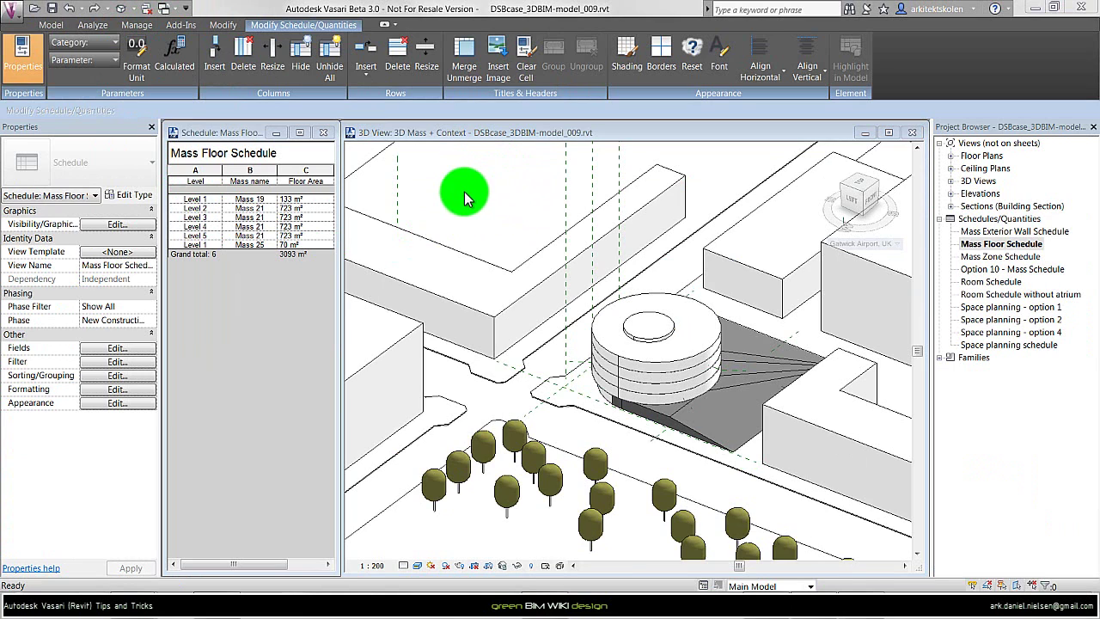
Step: Set the Mass Floor Schedule's Mass concepts visibility to Option 10, listing four 889 m² floors
left_click(261, 296)
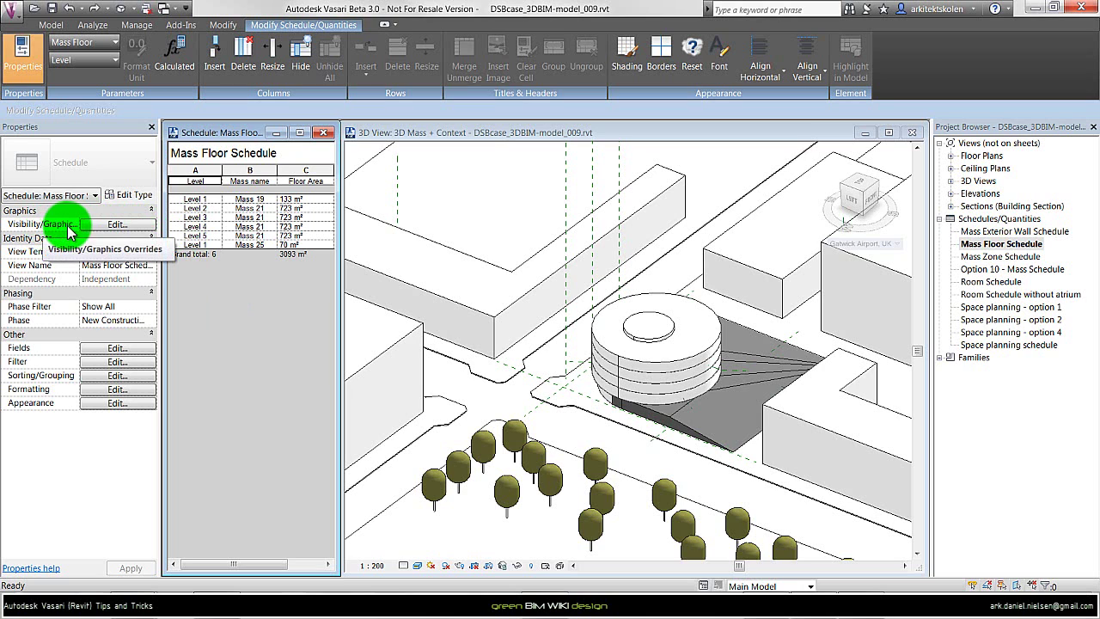
left_click(105, 223)
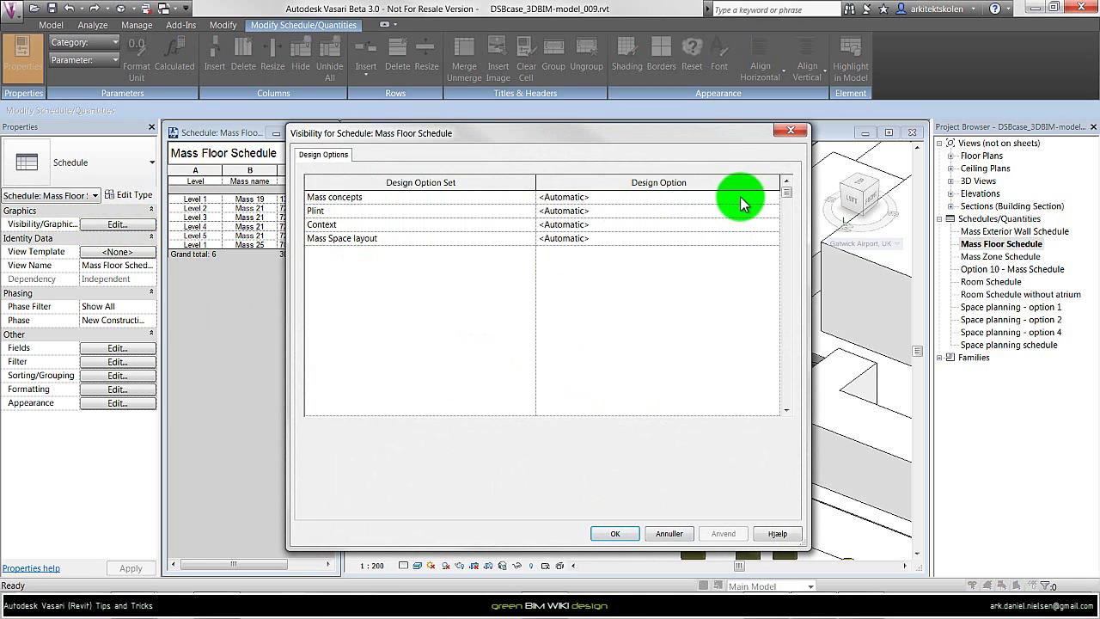
left_click(777, 199)
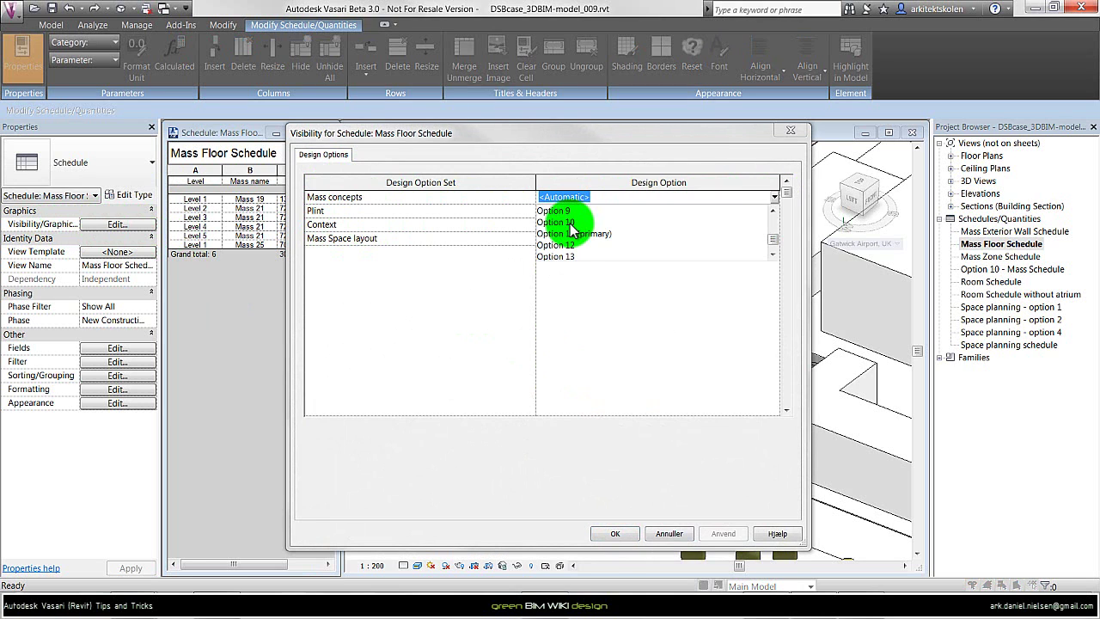
left_click(558, 215)
left_click(616, 534)
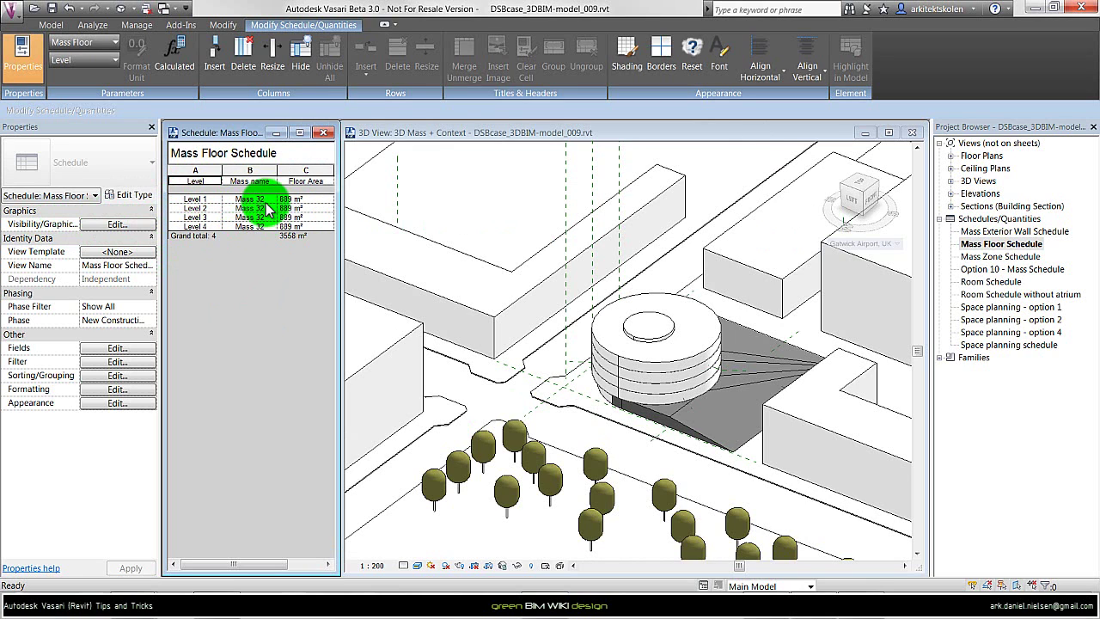
left_click(609, 300)
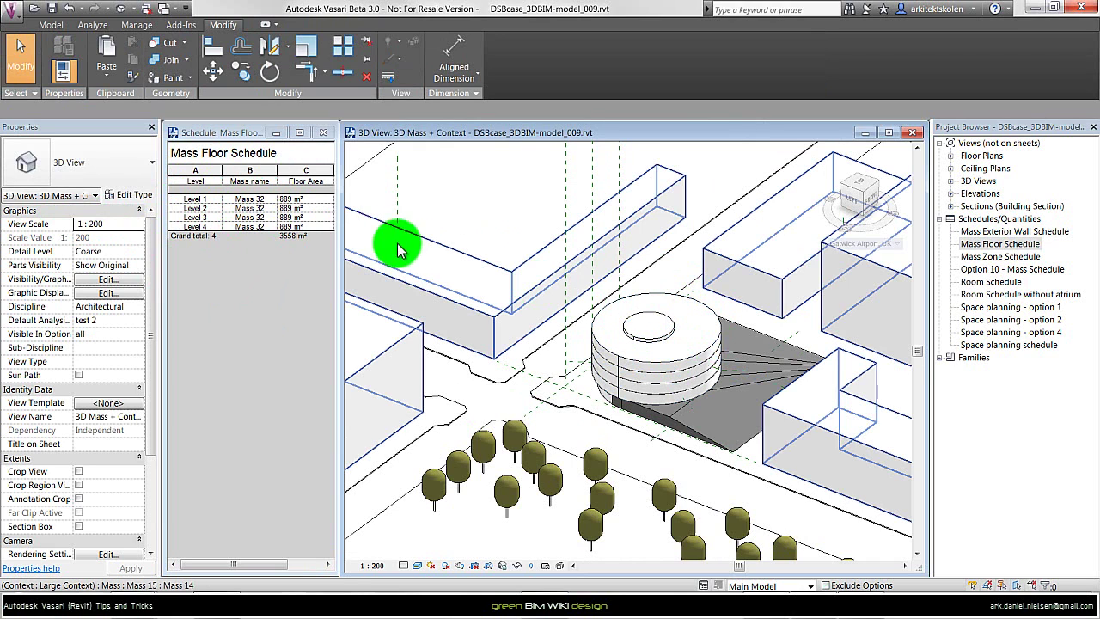
Step: Activate the schedule, then make the 3D Mass + Context view the active view to maximize
left_click(241, 275)
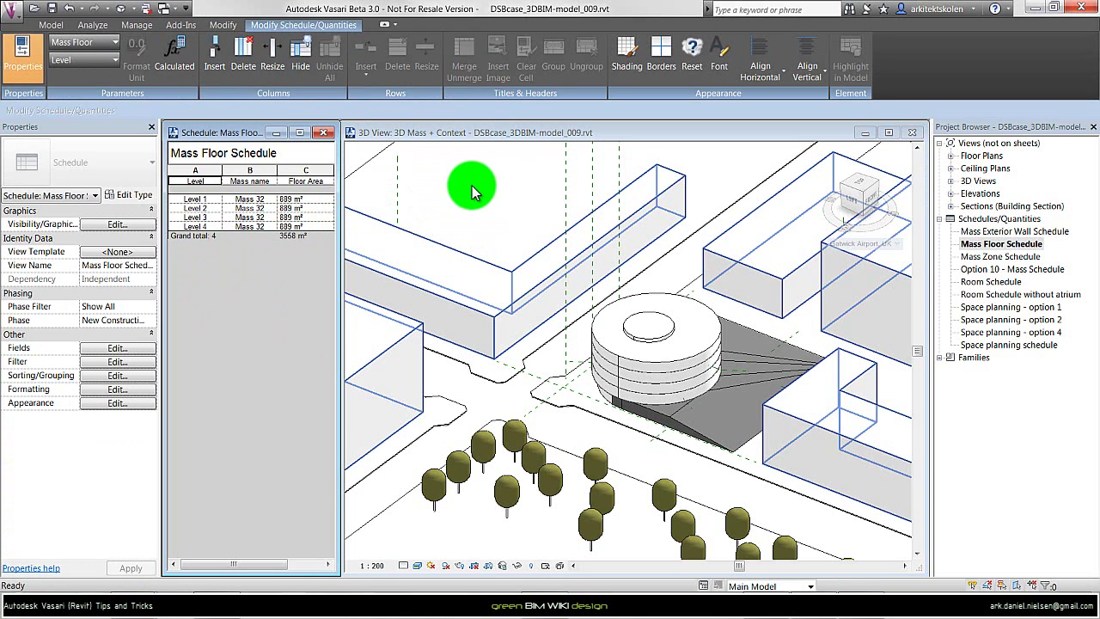
left_click(472, 186)
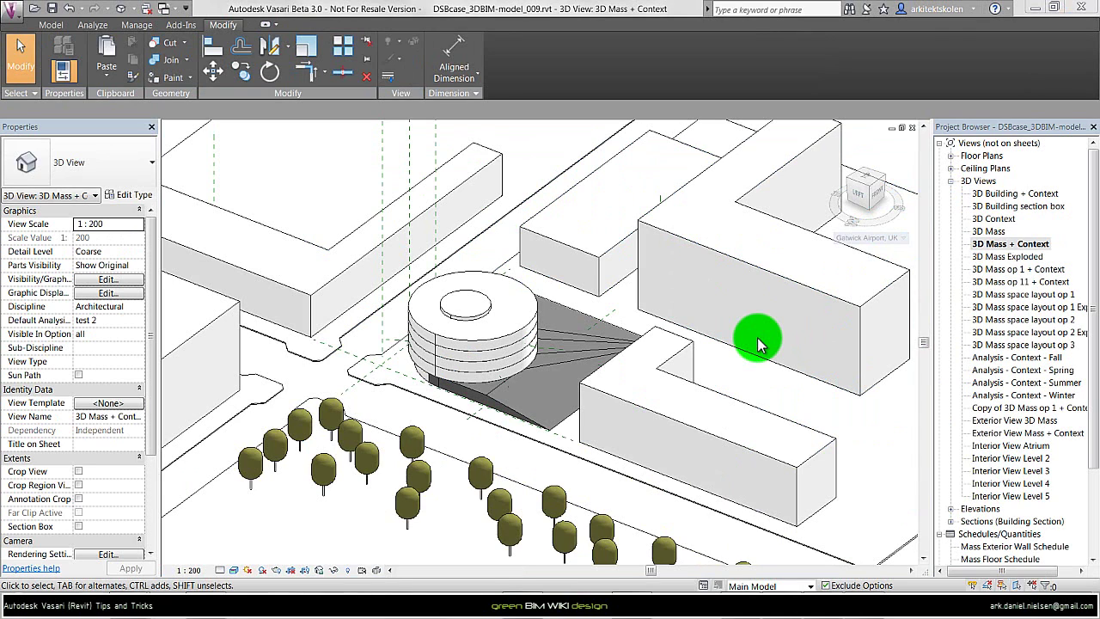
Step: Accept Option 11 as primary for Mass concepts and answer Ja to delete the option set
left_click(703, 586)
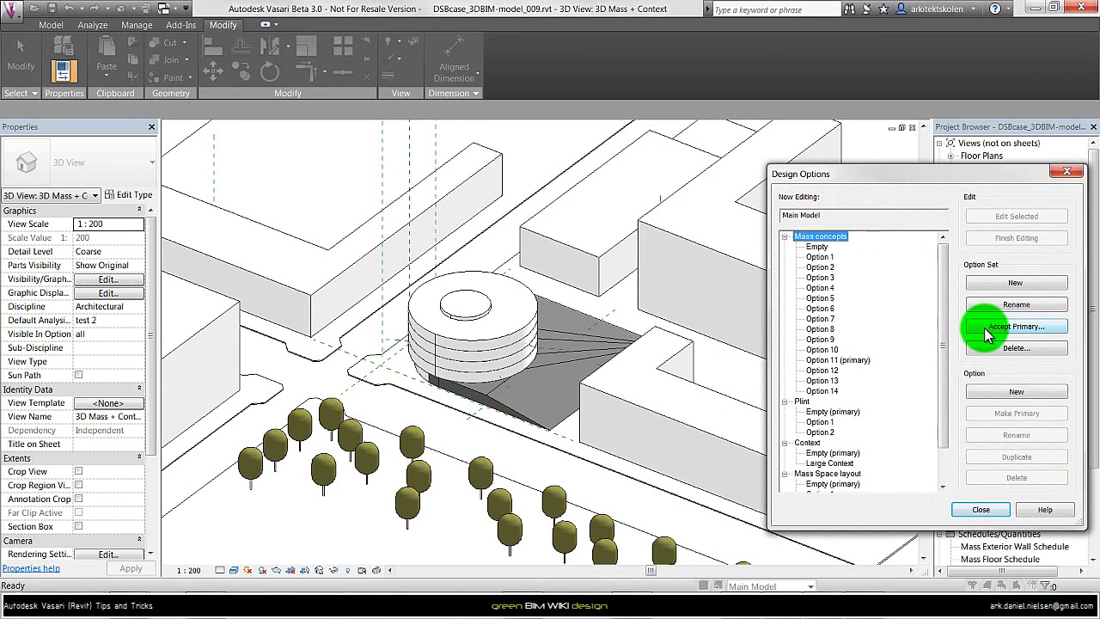
left_click(817, 360)
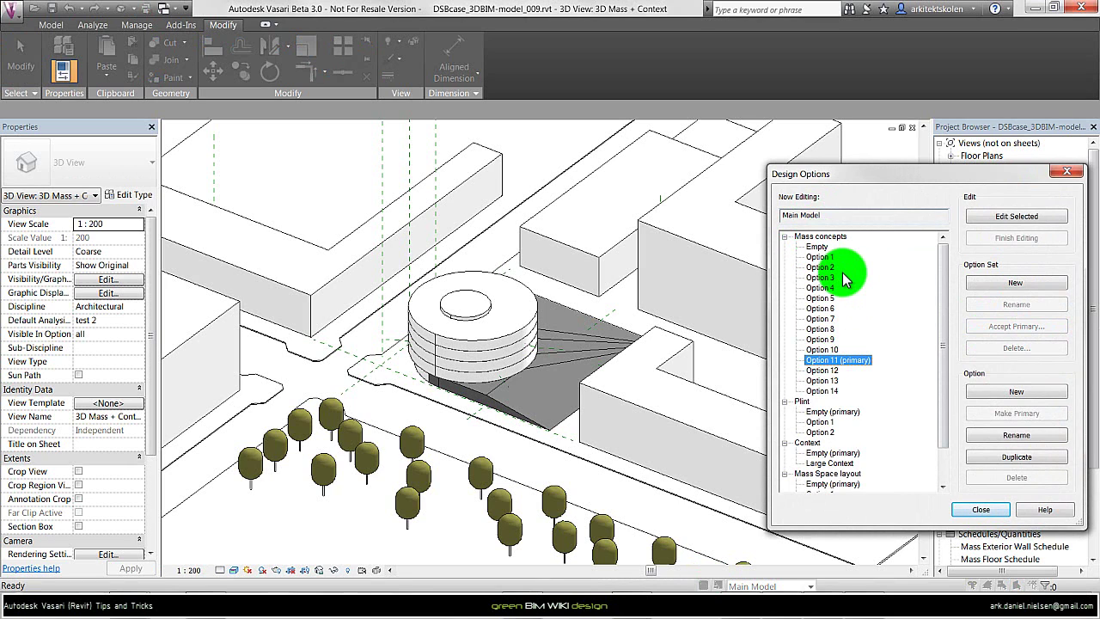
left_click(820, 237)
left_click(997, 327)
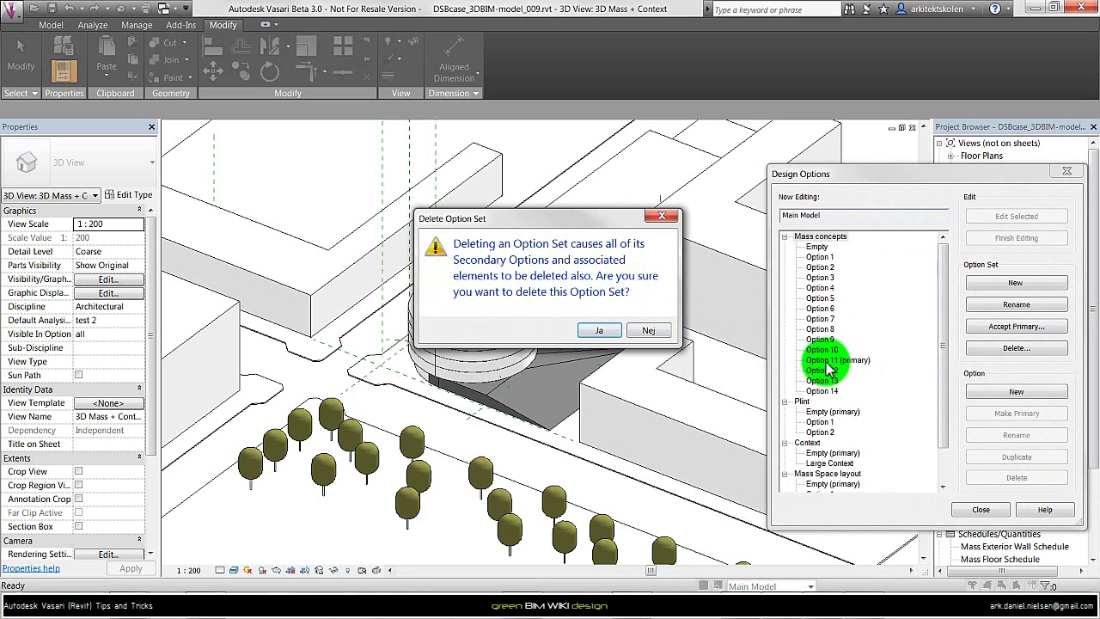
left_click(604, 332)
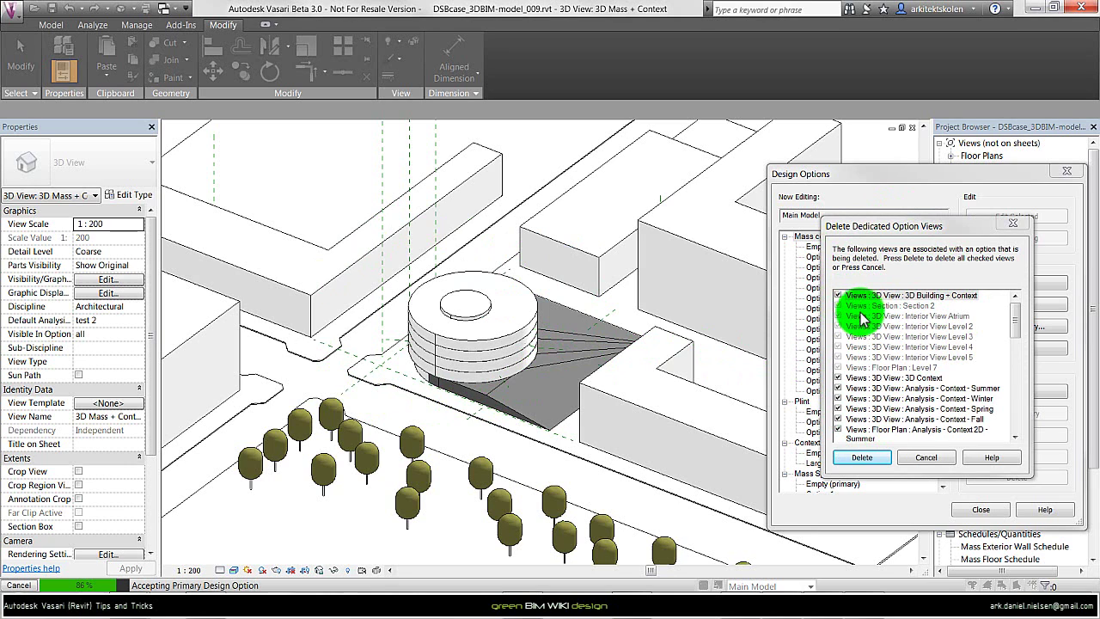
Step: Exclude the 3D Building + Context, 3D Context and Summer/Winter/Spring/Fall analysis views from deletion
left_click(838, 295)
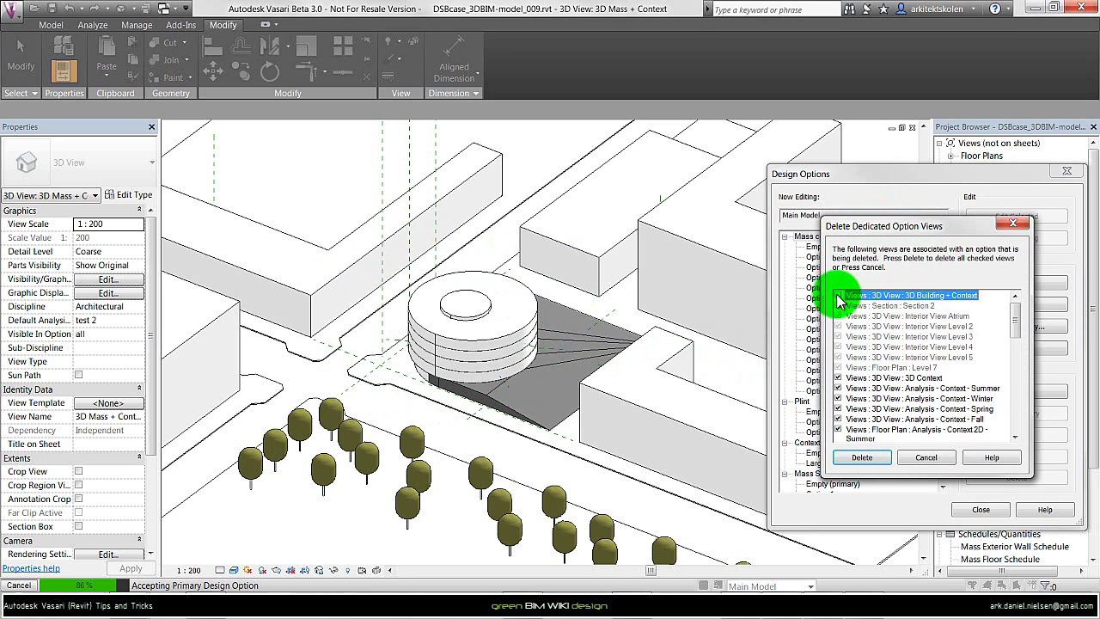
left_click(839, 379)
left_click(838, 388)
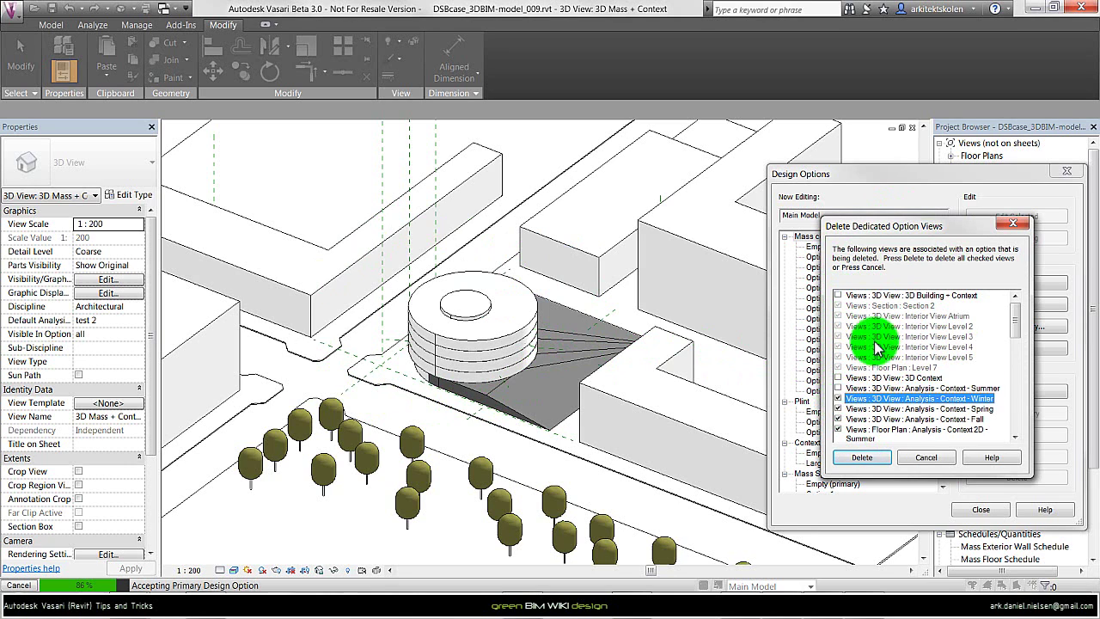
left_click(838, 398)
left_click(838, 408)
left_click(838, 418)
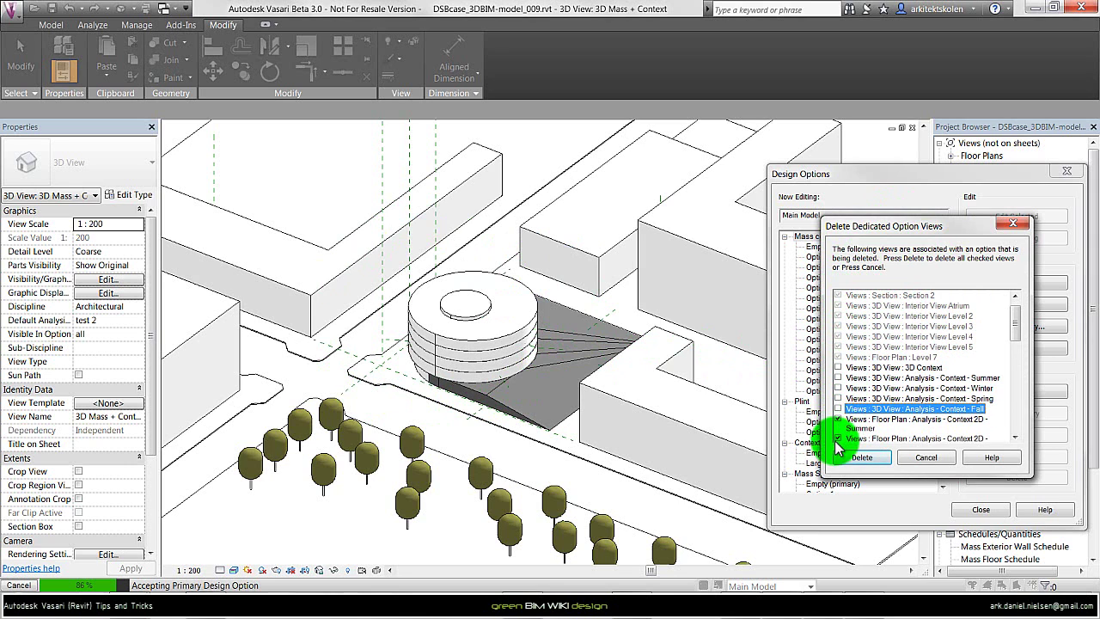
left_click(838, 428)
scroll(838, 412, "down", 2)
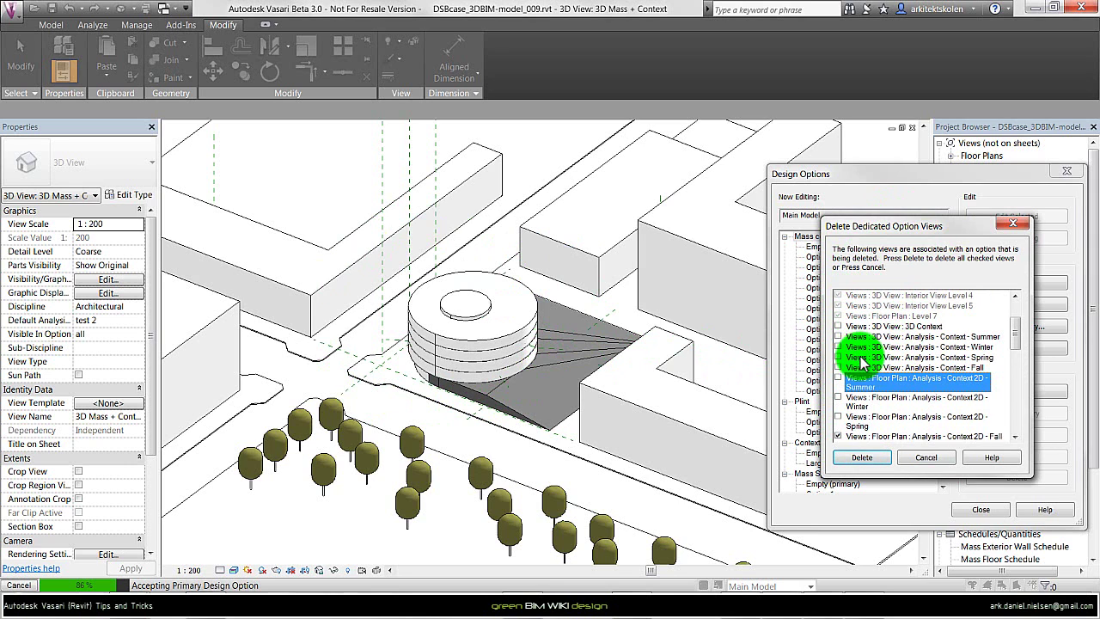
Step: Delete the remaining option views, close Design Options, and select the cylindrical mass
left_click(866, 458)
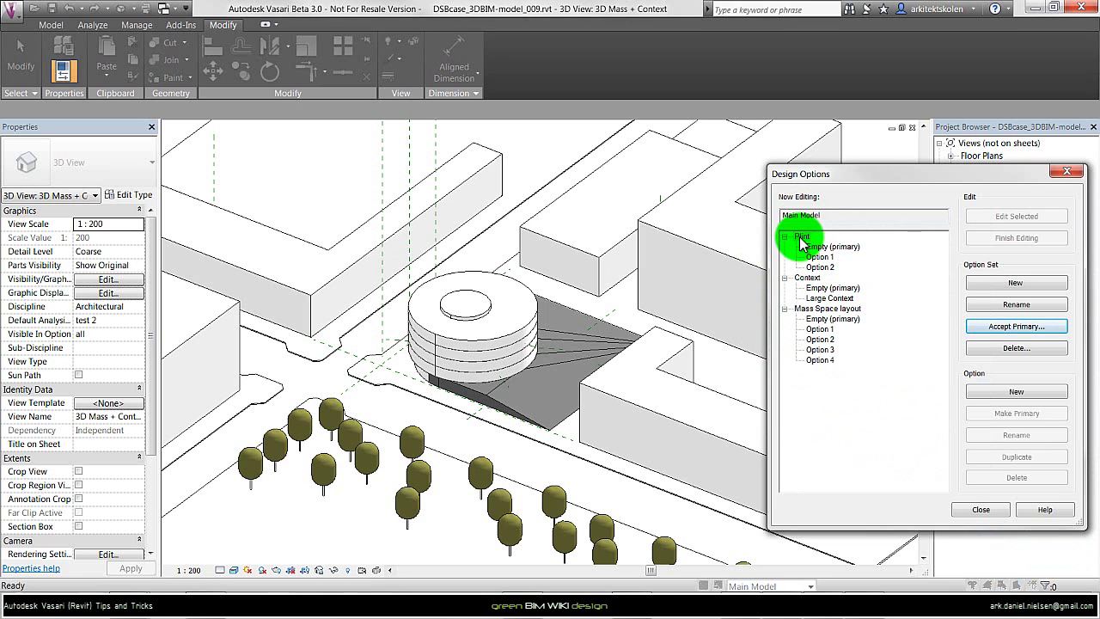
left_click(980, 509)
left_click(507, 335)
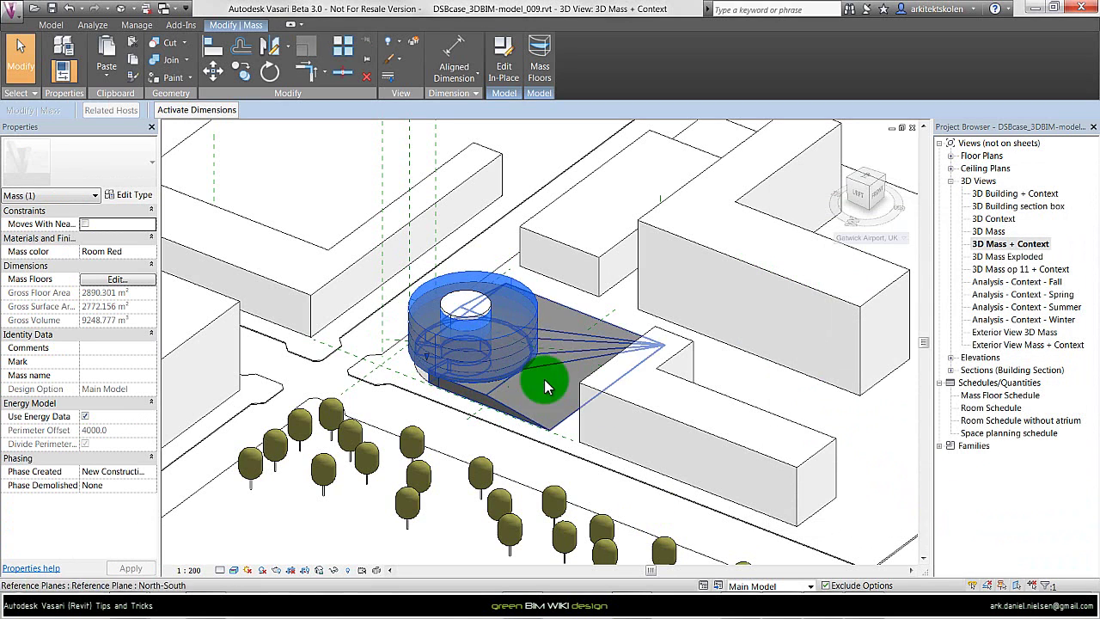